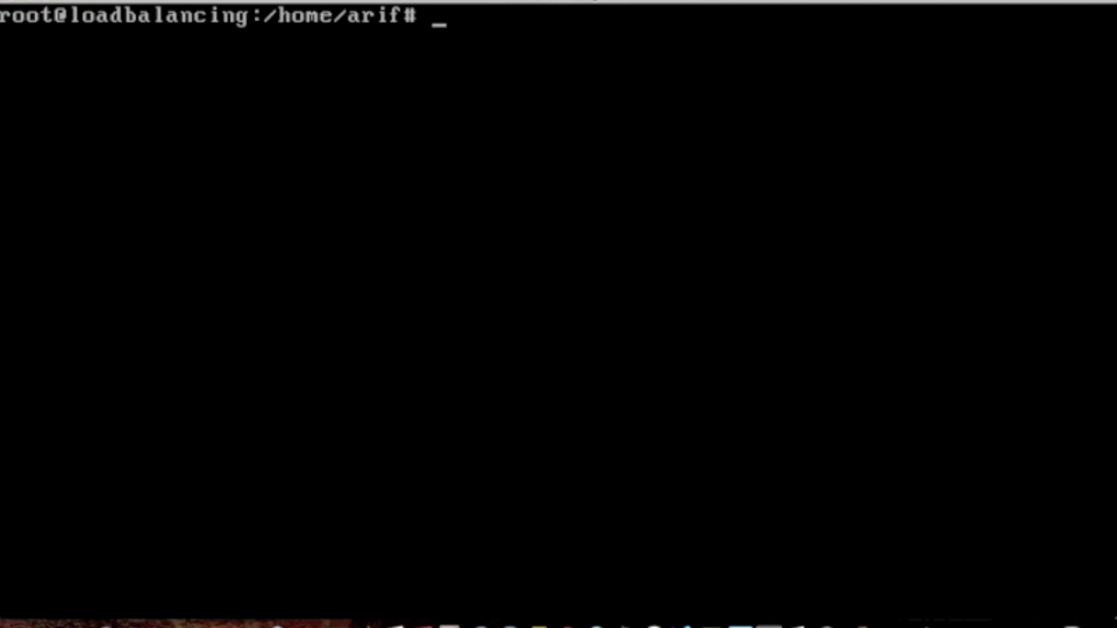
Open /etc/network/interfaces in nano to review the static address settings of the network interfaces
{"action": "type", "text": "nano /et"}
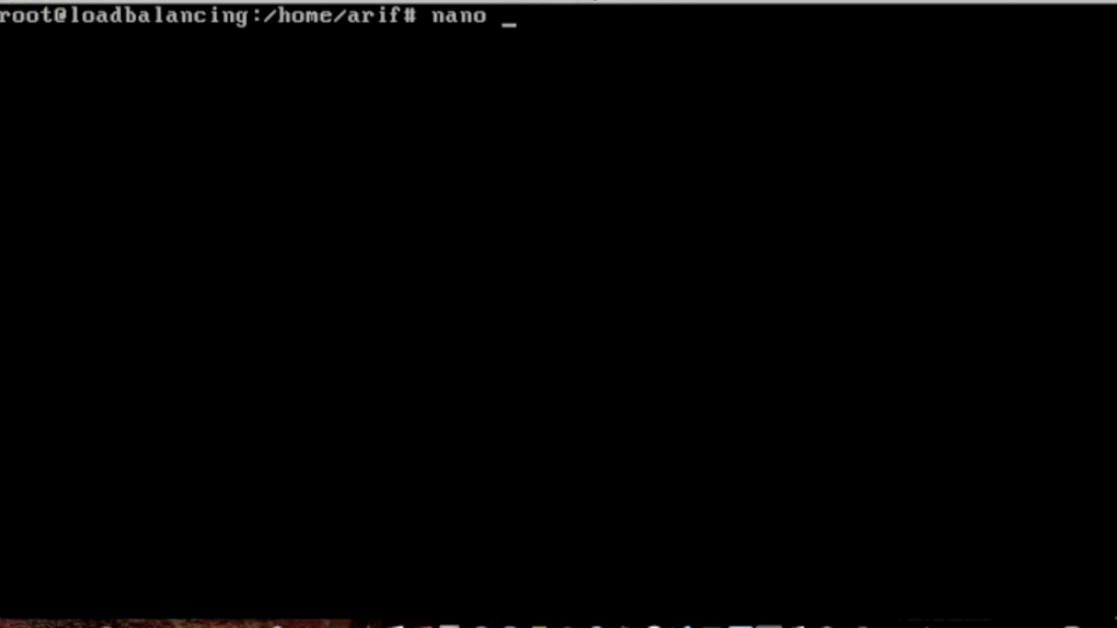
{"action": "type", "text": "c/network"}
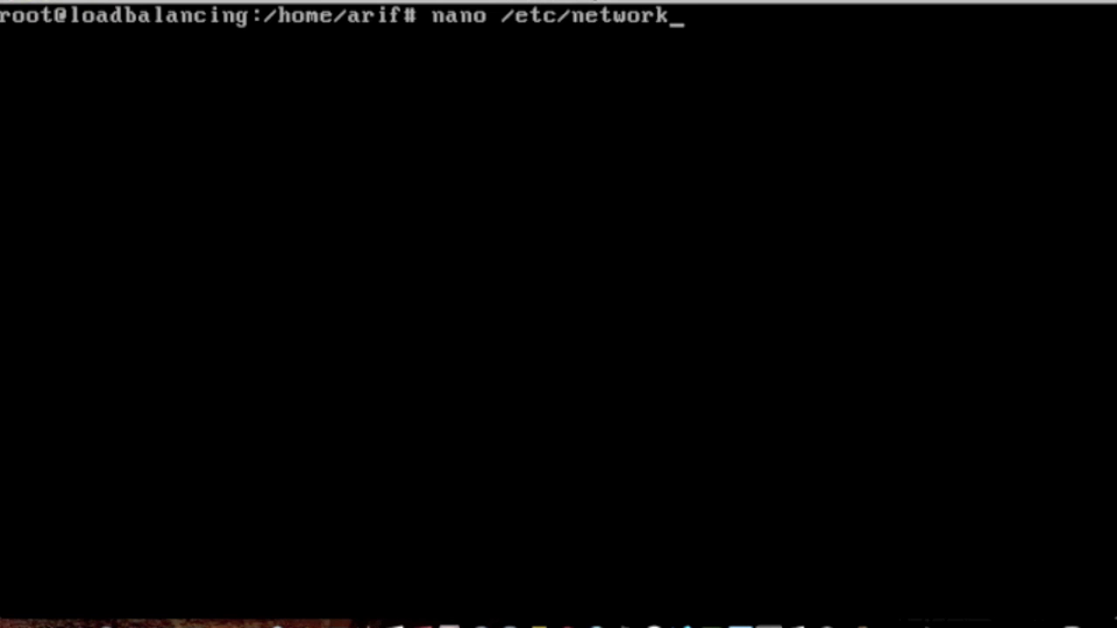
{"action": "type", "text": "/interfaces"}
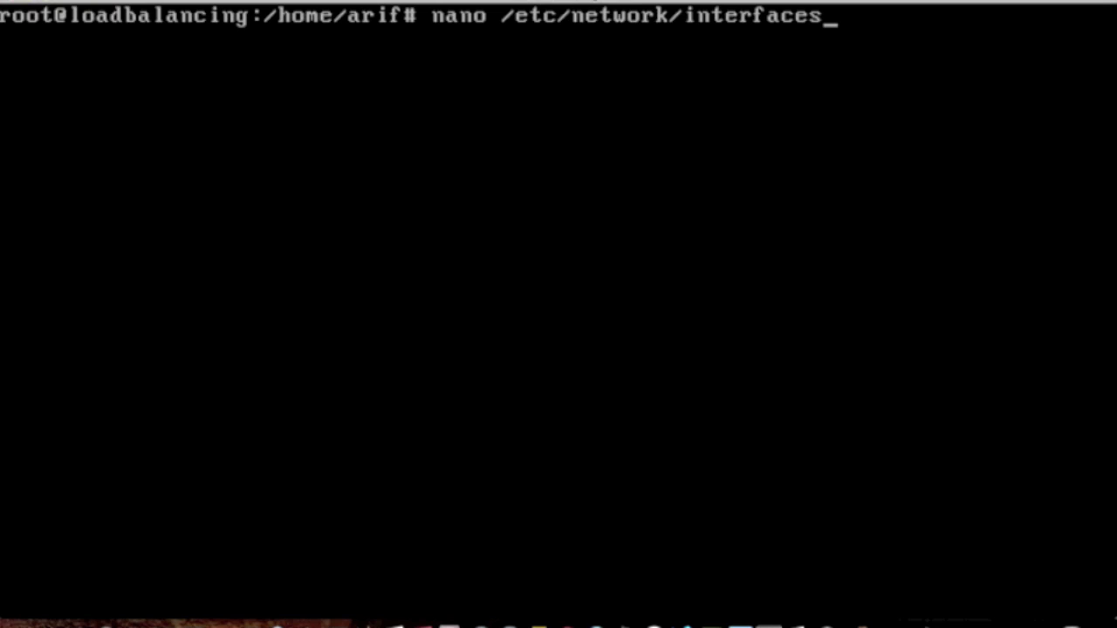
{"action": "key", "text": "Return"}
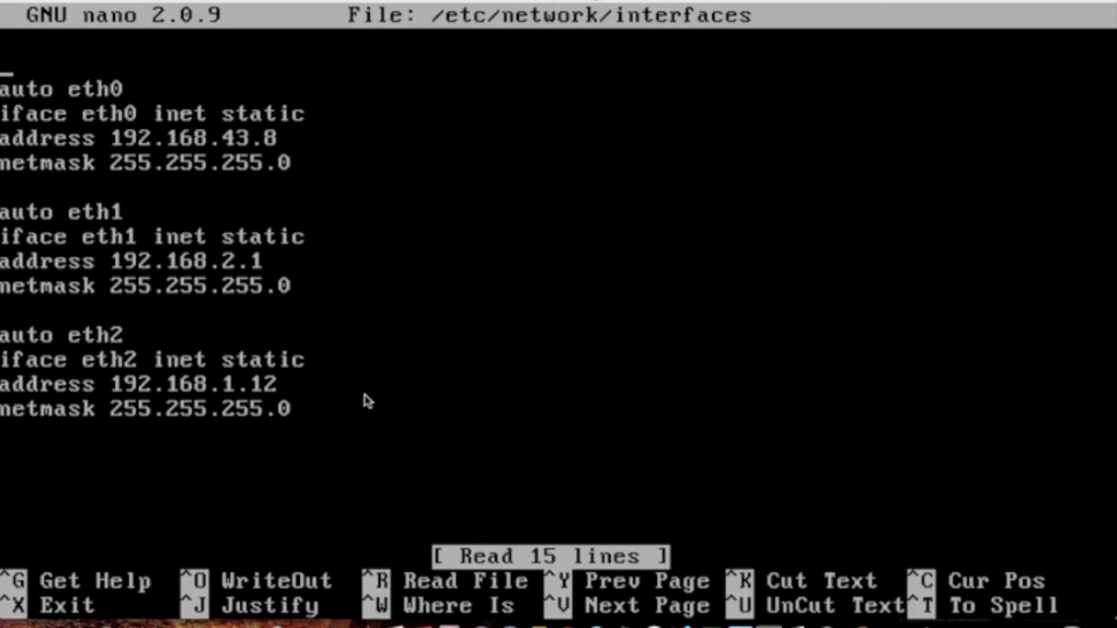
Close the interfaces file without editing it and clear the terminal
{"action": "key", "text": "ctrl+x"}
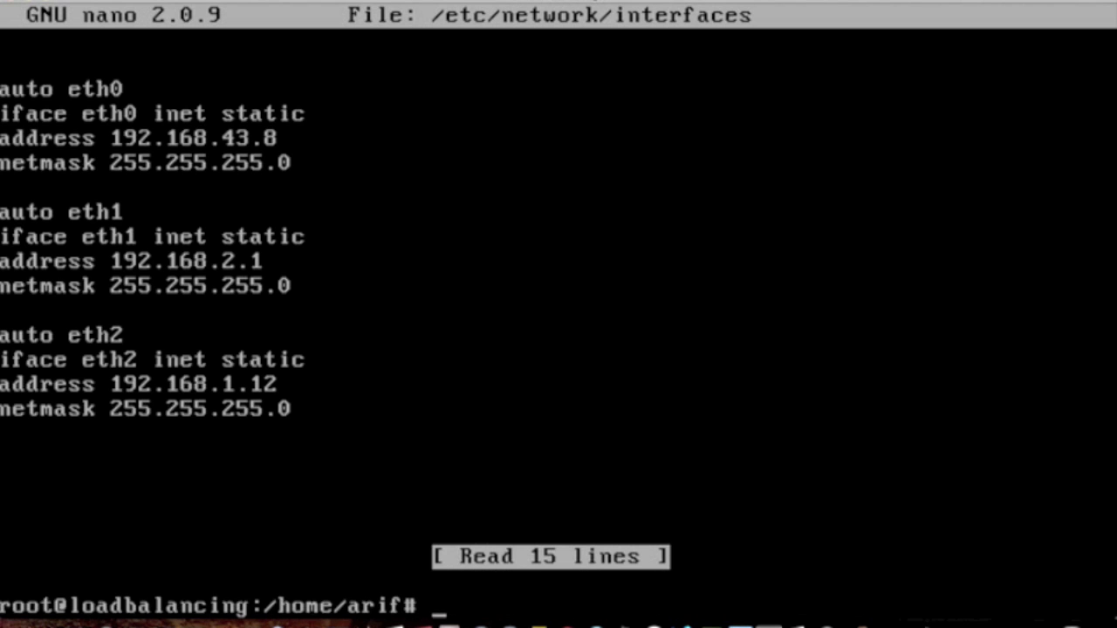
{"action": "type", "text": "clear"}
{"action": "key", "text": "Return"}
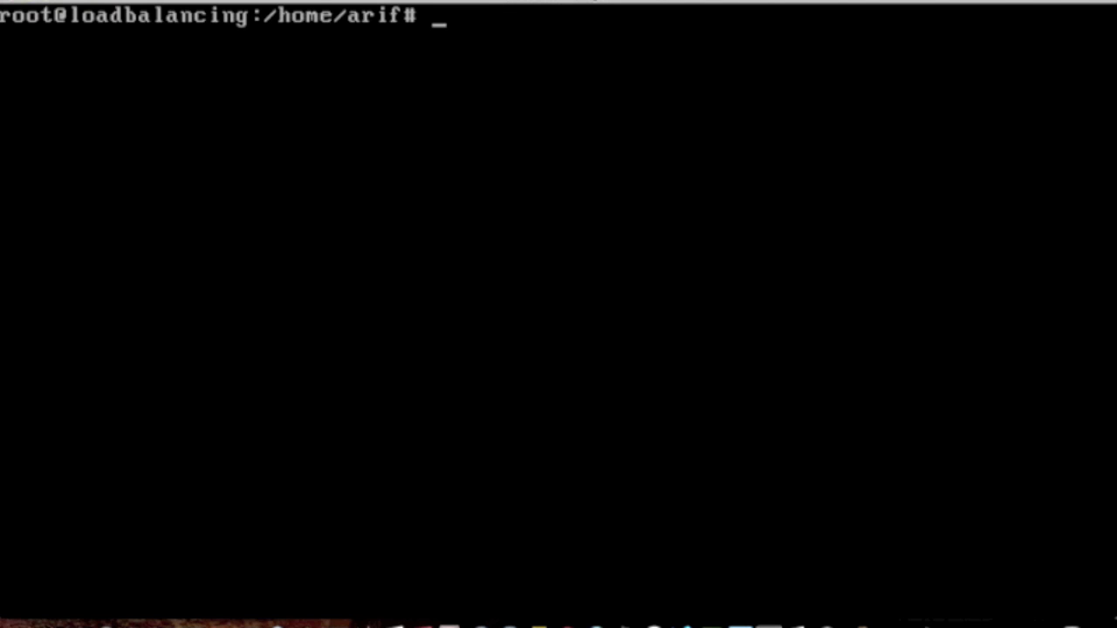
Open the routing table list /etc/iproute2/rt_tables in nano
{"action": "type", "text": "nano /etc/"}
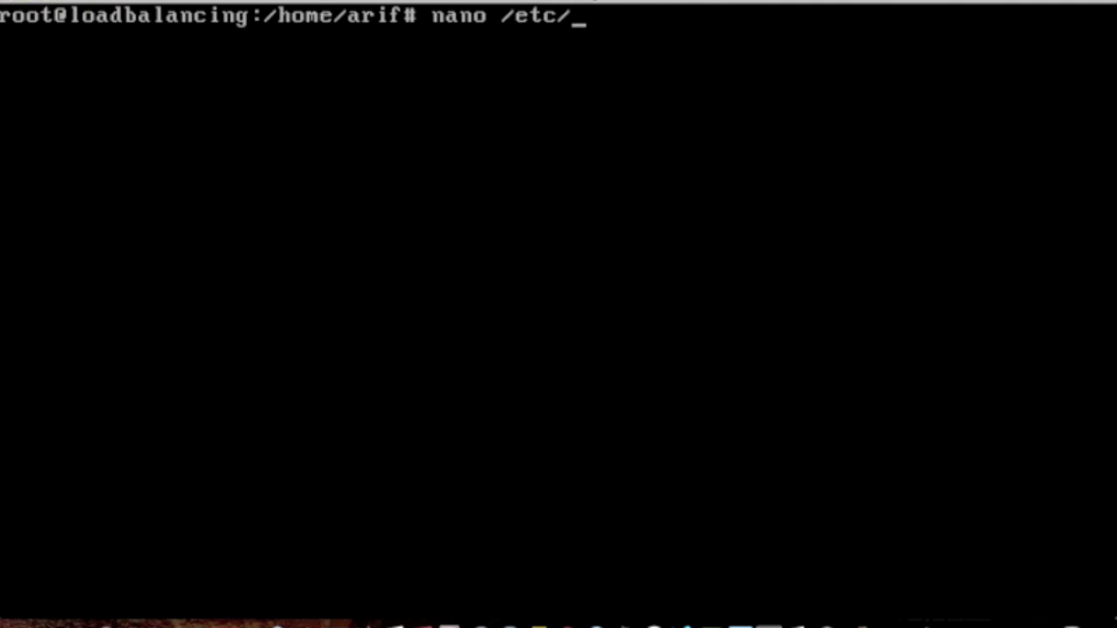
{"action": "type", "text": "ip"}
{"action": "key", "text": "Tab"}
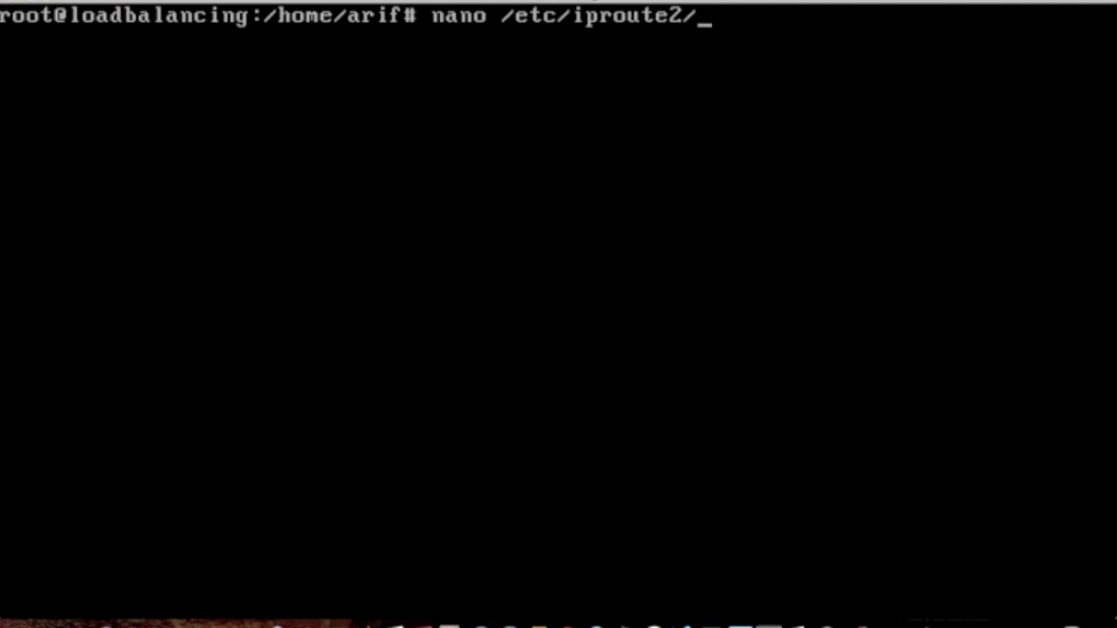
{"action": "type", "text": "rt_tables"}
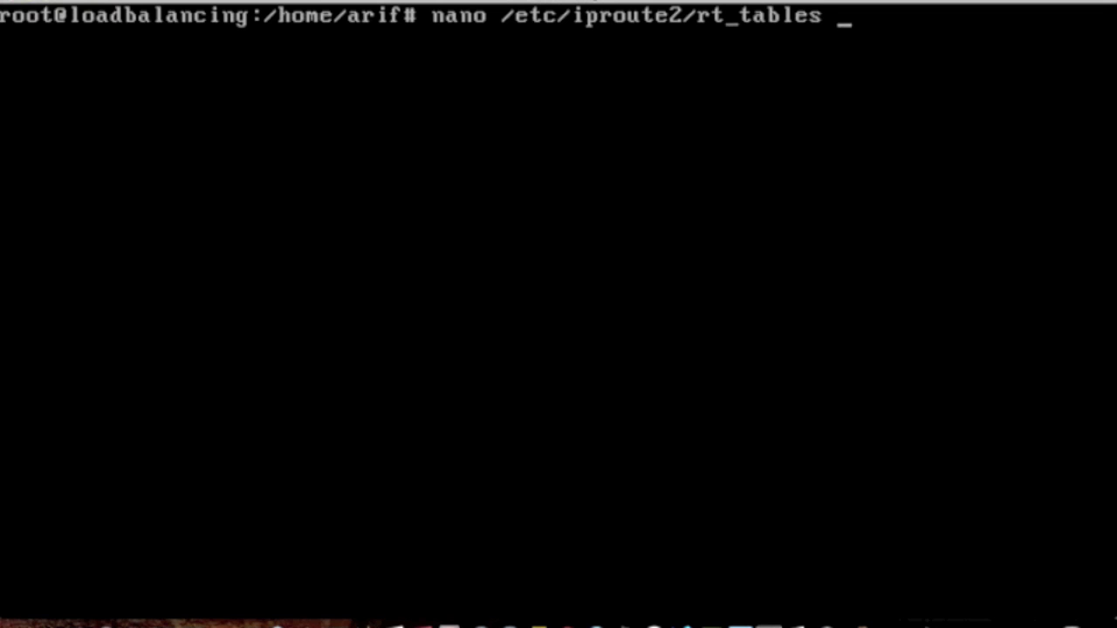
{"action": "key", "text": "Return"}
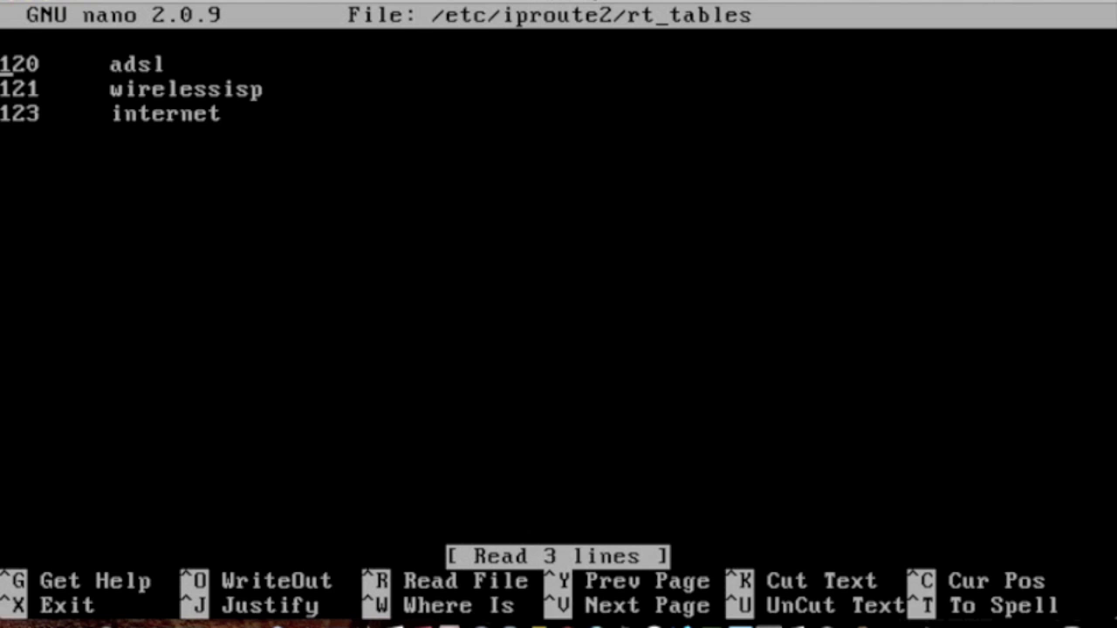
Examine the ID numbers and names of the routing tables listed in rt_tables
{"action": "key", "text": "Right"}
{"action": "key", "text": "Right"}
{"action": "key", "text": "Right"}
{"action": "key", "text": "Left"}
{"action": "key", "text": "Left"}
{"action": "key", "text": "Left"}
{"action": "key", "text": "Right"}
{"action": "key", "text": "Down"}
{"action": "key", "text": "Down"}
Close rt_tables without editing it and clear the terminal
{"action": "key", "text": "ctrl+x"}
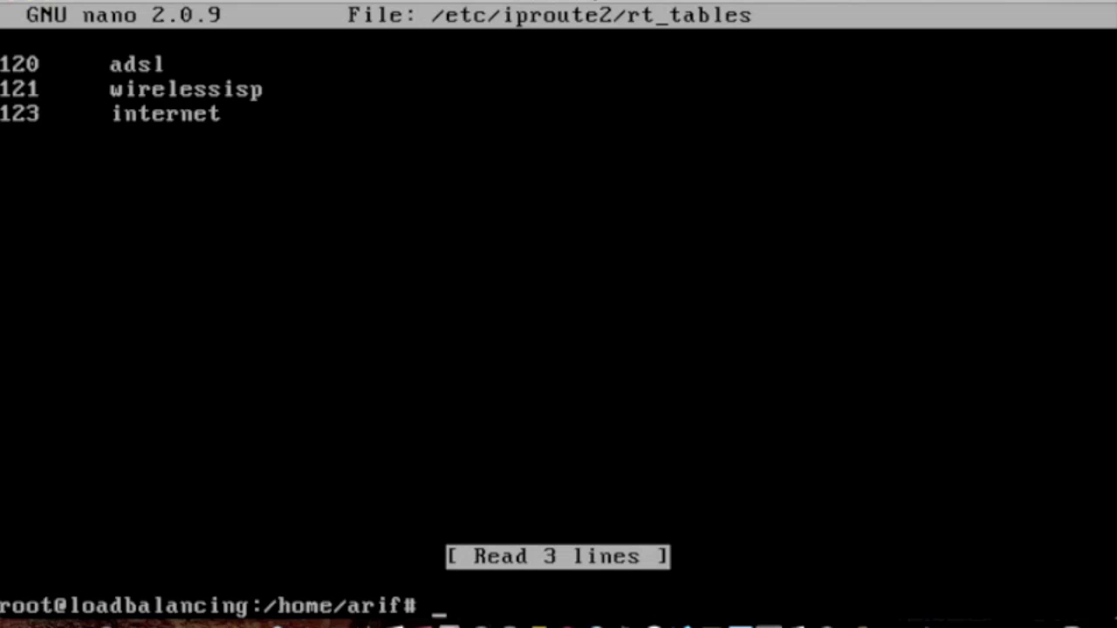
{"action": "type", "text": "clear"}
{"action": "key", "text": "Return"}
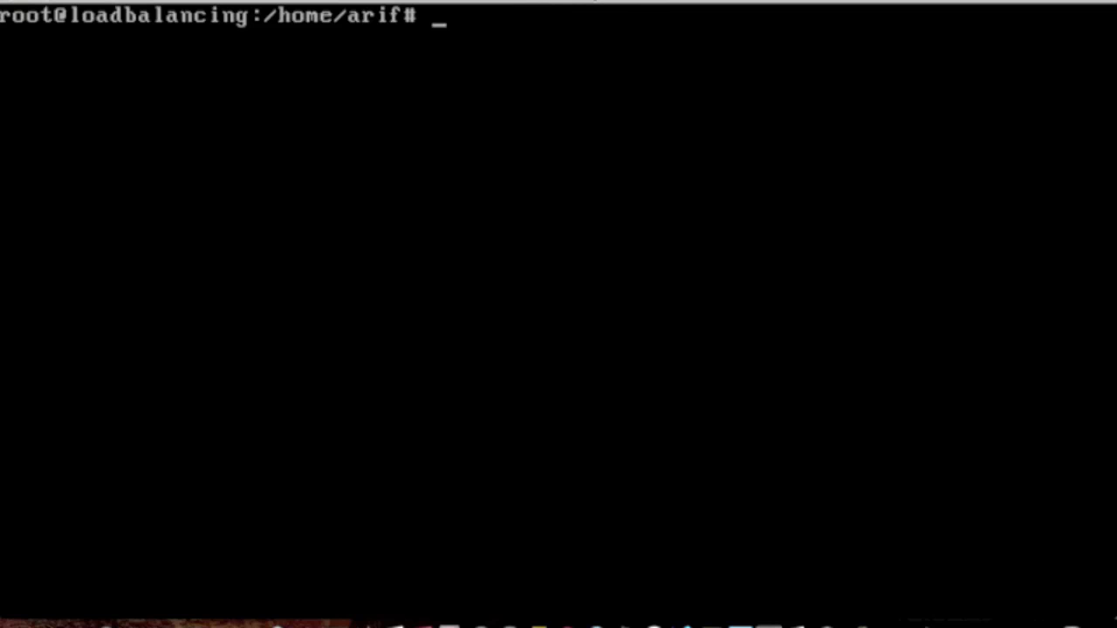
Open the startup script /etc/rc.local in nano
{"action": "type", "text": "nano /etc/"}
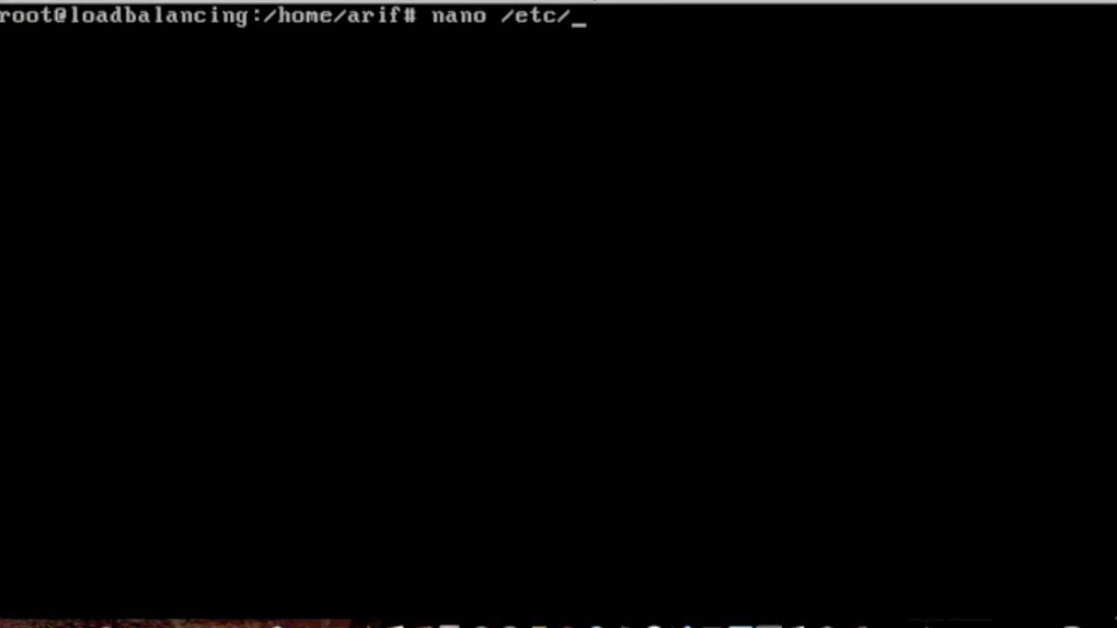
{"action": "type", "text": "rc.local"}
{"action": "key", "text": "Return"}
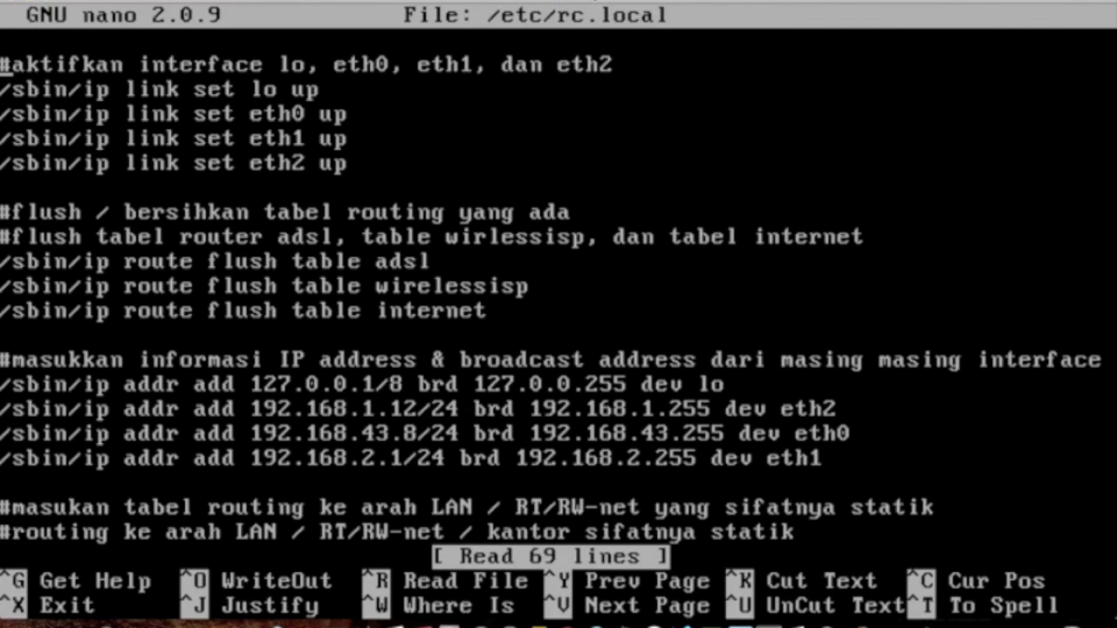
Examine the interface activation, routing table flush and IP address assignment commands at the beginning of rc.local
{"action": "key", "text": "Down"}
{"action": "key", "text": "Down"}
{"action": "key", "text": "Down"}
{"action": "key", "text": "Down"}
{"action": "key", "text": "Down"}
{"action": "key", "text": "Down"}
{"action": "key", "text": "Down"}
{"action": "key", "text": "Down"}
{"action": "key", "text": "Down"}
{"action": "key", "text": "Down"}
{"action": "key", "text": "Down"}
{"action": "key", "text": "Down"}
{"action": "key", "text": "Down"}
{"action": "key", "text": "Down"}
{"action": "key", "text": "Up"}
{"action": "key", "text": "Up"}
{"action": "key", "text": "Up"}
{"action": "key", "text": "Up"}
{"action": "key", "text": "Up"}
{"action": "key", "text": "Up"}
{"action": "key", "text": "Up"}
{"action": "key", "text": "Up"}
{"action": "key", "text": "Up"}
{"action": "key", "text": "Up"}
{"action": "key", "text": "Up"}
{"action": "key", "text": "Up"}
{"action": "key", "text": "Up"}
{"action": "key", "text": "Up"}
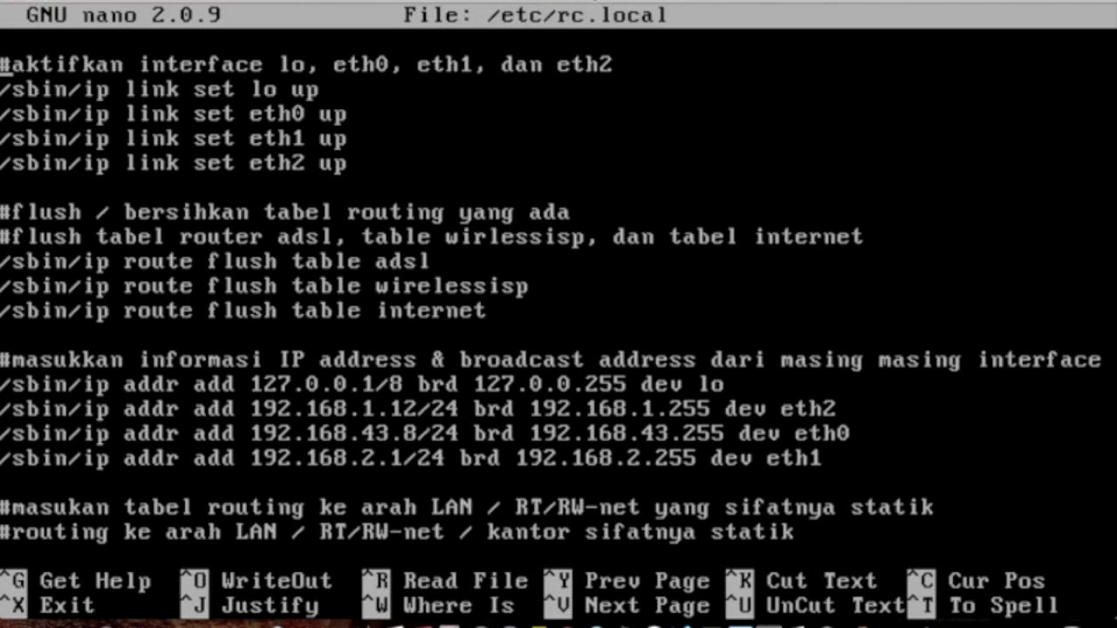
Examine the commands in rc.local that bring up the lo, eth0, eth1 and eth2 interfaces
{"action": "key", "text": "Down"}
{"action": "key", "text": "Up"}
{"action": "key", "text": "Down"}
{"action": "key", "text": "Right"}
{"action": "key", "text": "Right"}
{"action": "key", "text": "Right"}
{"action": "key", "text": "Right"}
{"action": "key", "text": "Right"}
{"action": "key", "text": "Right"}
{"action": "key", "text": "Right"}
{"action": "key", "text": "Right"}
{"action": "key", "text": "Right"}
{"action": "key", "text": "Right"}
{"action": "key", "text": "Right"}
{"action": "key", "text": "Right"}
{"action": "key", "text": "Right"}
{"action": "key", "text": "Right"}
{"action": "key", "text": "Right"}
{"action": "key", "text": "Right"}
{"action": "key", "text": "Right"}
{"action": "key", "text": "Right"}
{"action": "key", "text": "Right"}
{"action": "key", "text": "Right"}
{"action": "key", "text": "Right"}
{"action": "key", "text": "Down"}
{"action": "key", "text": "Down"}
{"action": "key", "text": "Left"}
{"action": "key", "text": "Left"}
{"action": "key", "text": "Left"}
{"action": "key", "text": "Left"}
{"action": "key", "text": "Left"}
{"action": "key", "text": "Left"}
{"action": "key", "text": "Left"}
{"action": "key", "text": "Left"}
{"action": "key", "text": "Left"}
{"action": "key", "text": "Left"}
{"action": "key", "text": "Left"}
{"action": "key", "text": "Left"}
{"action": "key", "text": "Left"}
{"action": "key", "text": "Left"}
{"action": "key", "text": "Left"}
{"action": "key", "text": "Left"}
{"action": "key", "text": "Left"}
{"action": "key", "text": "Left"}
{"action": "key", "text": "Left"}
{"action": "key", "text": "Left"}
{"action": "key", "text": "Up"}
{"action": "key", "text": "Down"}
{"action": "key", "text": "Down"}
{"action": "key", "text": "Down"}
{"action": "key", "text": "Up"}
Examine the commands that assign the IP and broadcast addresses to lo, eth2, eth0 and eth1
{"action": "key", "text": "Down"}
{"action": "key", "text": "Down"}
{"action": "key", "text": "Down"}
{"action": "key", "text": "Down"}
{"action": "key", "text": "Down"}
{"action": "key", "text": "Down"}
{"action": "key", "text": "Down"}
{"action": "key", "text": "Down"}
{"action": "key", "text": "Down"}
{"action": "key", "text": "Down"}
{"action": "key", "text": "Down"}
{"action": "key", "text": "Left"}
{"action": "key", "text": "Right"}
{"action": "key", "text": "Right"}
{"action": "key", "text": "Right"}
{"action": "key", "text": "Right"}
{"action": "key", "text": "Right"}
{"action": "key", "text": "Right"}
{"action": "key", "text": "Right"}
{"action": "key", "text": "Right"}
{"action": "key", "text": "Right"}
{"action": "key", "text": "Right"}
{"action": "key", "text": "Right"}
{"action": "key", "text": "Right"}
{"action": "key", "text": "Right"}
{"action": "key", "text": "Right"}
{"action": "key", "text": "Right"}
{"action": "key", "text": "Right"}
{"action": "key", "text": "Right"}
{"action": "key", "text": "Right"}
{"action": "key", "text": "Right"}
{"action": "key", "text": "Right"}
{"action": "key", "text": "Right"}
{"action": "key", "text": "Down"}
{"action": "key", "text": "Left"}
{"action": "key", "text": "Left"}
{"action": "key", "text": "Left"}
{"action": "key", "text": "Left"}
{"action": "key", "text": "Left"}
{"action": "key", "text": "Left"}
{"action": "key", "text": "Left"}
{"action": "key", "text": "Left"}
{"action": "key", "text": "Left"}
{"action": "key", "text": "Right"}
{"action": "key", "text": "Right"}
{"action": "key", "text": "Right"}
{"action": "key", "text": "Right"}
{"action": "key", "text": "Down"}
{"action": "key", "text": "Left"}
{"action": "key", "text": "Left"}
{"action": "key", "text": "Left"}
{"action": "key", "text": "Right"}
Examine the static LAN routing commands for the lo and eth1 interfaces in rc.local
{"action": "key", "text": "Down"}
{"action": "key", "text": "Down"}
{"action": "key", "text": "Down"}
{"action": "key", "text": "Down"}
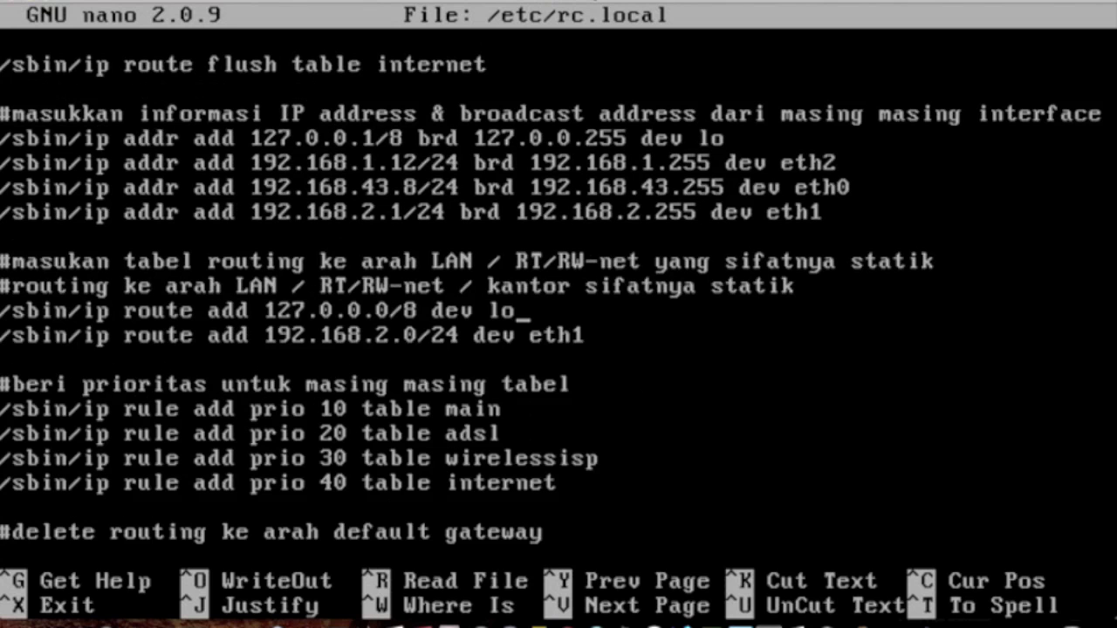
{"action": "key", "text": "Up"}
{"action": "key", "text": "Down"}
{"action": "key", "text": "Down"}
{"action": "key", "text": "Left"}
{"action": "key", "text": "Left"}
{"action": "key", "text": "Left"}
{"action": "key", "text": "Left"}
{"action": "key", "text": "Left"}
{"action": "key", "text": "Left"}
{"action": "key", "text": "Left"}
{"action": "key", "text": "Left"}
{"action": "key", "text": "Left"}
{"action": "key", "text": "Left"}
{"action": "key", "text": "Left"}
{"action": "key", "text": "Left"}
{"action": "key", "text": "Left"}
{"action": "key", "text": "Left"}
{"action": "key", "text": "Left"}
{"action": "key", "text": "Left"}
{"action": "key", "text": "Left"}
{"action": "key", "text": "Left"}
{"action": "key", "text": "Left"}
{"action": "key", "text": "Left"}
{"action": "key", "text": "Left"}
{"action": "key", "text": "Left"}
{"action": "key", "text": "Left"}
{"action": "key", "text": "Right"}
Examine the rules that set the priorities of the main, adsl, wirelessisp and internet tables
{"action": "key", "text": "Down"}
{"action": "key", "text": "Down"}
{"action": "key", "text": "Down"}
{"action": "key", "text": "Right"}
{"action": "key", "text": "Right"}
{"action": "key", "text": "Right"}
{"action": "key", "text": "Right"}
{"action": "key", "text": "Right"}
{"action": "key", "text": "Down"}
{"action": "key", "text": "Down"}
{"action": "key", "text": "Right"}
{"action": "key", "text": "Right"}
{"action": "key", "text": "Right"}
{"action": "key", "text": "Right"}
Go to the section of rc.local that deletes the default gateway routes from the routing tables
{"action": "key", "text": "Down"}
{"action": "key", "text": "Down"}
{"action": "key", "text": "Down"}
{"action": "key", "text": "Down"}
{"action": "key", "text": "Up"}
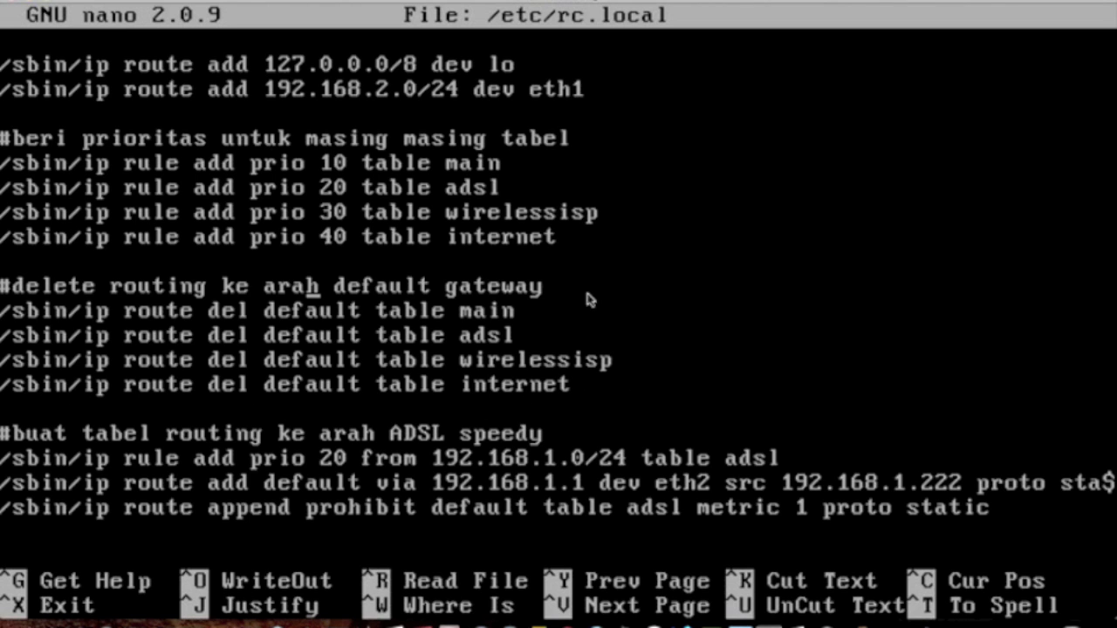
Examine the commands that delete the default routes from the main, adsl, wirelessisp and internet tables
{"action": "key", "text": "Down"}
{"action": "key", "text": "Left"}
{"action": "key", "text": "Left"}
{"action": "key", "text": "Left"}
{"action": "key", "text": "Left"}
{"action": "key", "text": "Left"}
{"action": "key", "text": "Left"}
{"action": "key", "text": "Left"}
{"action": "key", "text": "Left"}
{"action": "key", "text": "Left"}
{"action": "key", "text": "Left"}
{"action": "key", "text": "Left"}
{"action": "key", "text": "Left"}
{"action": "key", "text": "Left"}
{"action": "key", "text": "Left"}
{"action": "key", "text": "Left"}
{"action": "key", "text": "Left"}
{"action": "key", "text": "Left"}
{"action": "key", "text": "Left"}
{"action": "key", "text": "Left"}
{"action": "key", "text": "Left"}
{"action": "key", "text": "Left"}
{"action": "key", "text": "Left"}
{"action": "key", "text": "Right"}
{"action": "key", "text": "Right"}
{"action": "key", "text": "Right"}
{"action": "key", "text": "Right"}
{"action": "key", "text": "Right"}
{"action": "key", "text": "Right"}
{"action": "key", "text": "Right"}
{"action": "key", "text": "Right"}
{"action": "key", "text": "Right"}
{"action": "key", "text": "Right"}
{"action": "key", "text": "Right"}
{"action": "key", "text": "Right"}
{"action": "key", "text": "Right"}
{"action": "key", "text": "Right"}
{"action": "key", "text": "Right"}
{"action": "key", "text": "Right"}
{"action": "key", "text": "Right"}
{"action": "key", "text": "Right"}
{"action": "key", "text": "Right"}
{"action": "key", "text": "Right"}
{"action": "key", "text": "Right"}
{"action": "key", "text": "Right"}
{"action": "key", "text": "Right"}
{"action": "key", "text": "Right"}
{"action": "key", "text": "Right"}
{"action": "key", "text": "Right"}
{"action": "key", "text": "Right"}
{"action": "key", "text": "Right"}
{"action": "key", "text": "Right"}
{"action": "key", "text": "Right"}
{"action": "key", "text": "Right"}
{"action": "key", "text": "Right"}
{"action": "key", "text": "Right"}
{"action": "key", "text": "Right"}
{"action": "key", "text": "Right"}
{"action": "key", "text": "Right"}
{"action": "key", "text": "Right"}
{"action": "key", "text": "Right"}
{"action": "key", "text": "Right"}
{"action": "key", "text": "Right"}
{"action": "key", "text": "Right"}
{"action": "key", "text": "Right"}
{"action": "key", "text": "Right"}
{"action": "key", "text": "Right"}
{"action": "key", "text": "Right"}
{"action": "key", "text": "Right"}
{"action": "key", "text": "Right"}
{"action": "key", "text": "Right"}
{"action": "key", "text": "Right"}
{"action": "key", "text": "Right"}
{"action": "key", "text": "Right"}
{"action": "key", "text": "Right"}
{"action": "key", "text": "Right"}
{"action": "key", "text": "Right"}
{"action": "key", "text": "Right"}
{"action": "key", "text": "Right"}
{"action": "key", "text": "Right"}
{"action": "key", "text": "Right"}
{"action": "key", "text": "Right"}
{"action": "key", "text": "Right"}
{"action": "key", "text": "Right"}
{"action": "key", "text": "Right"}
{"action": "key", "text": "Right"}
{"action": "key", "text": "Right"}
{"action": "key", "text": "Right"}
{"action": "key", "text": "Right"}
{"action": "key", "text": "Right"}
{"action": "key", "text": "Right"}
{"action": "key", "text": "Right"}
{"action": "key", "text": "Right"}
{"action": "key", "text": "Right"}
{"action": "key", "text": "Right"}
{"action": "key", "text": "Right"}
{"action": "key", "text": "Right"}
{"action": "key", "text": "Right"}
{"action": "key", "text": "Right"}
{"action": "key", "text": "Right"}
{"action": "key", "text": "Right"}
{"action": "key", "text": "Right"}
{"action": "key", "text": "Right"}
{"action": "key", "text": "Right"}
{"action": "key", "text": "Right"}
{"action": "key", "text": "Right"}
{"action": "key", "text": "Right"}
{"action": "key", "text": "Right"}
{"action": "key", "text": "Right"}
{"action": "key", "text": "Right"}
{"action": "key", "text": "Right"}
{"action": "key", "text": "Right"}
{"action": "key", "text": "Right"}
{"action": "key", "text": "Right"}
{"action": "key", "text": "Right"}
{"action": "key", "text": "Right"}
{"action": "key", "text": "Right"}
{"action": "key", "text": "Right"}
{"action": "key", "text": "Right"}
{"action": "key", "text": "Right"}
{"action": "key", "text": "Right"}
{"action": "key", "text": "Right"}
{"action": "key", "text": "Right"}
{"action": "key", "text": "Right"}
{"action": "key", "text": "Right"}
{"action": "key", "text": "Right"}
{"action": "key", "text": "Right"}
{"action": "key", "text": "Right"}
{"action": "key", "text": "Right"}
{"action": "key", "text": "Right"}
{"action": "key", "text": "Right"}
{"action": "key", "text": "Right"}
{"action": "key", "text": "Right"}
{"action": "key", "text": "Right"}
{"action": "key", "text": "Right"}
{"action": "key", "text": "Right"}
{"action": "key", "text": "Right"}
{"action": "key", "text": "Down"}
{"action": "key", "text": "End"}
Examine the ADSL speedy rule that gives traffic from 192.168.1.0/24 priority 20 in the adsl table
{"action": "key", "text": "Down"}
{"action": "key", "text": "Left"}
{"action": "key", "text": "Left"}
{"action": "key", "text": "Left"}
{"action": "key", "text": "Left"}
{"action": "key", "text": "Left"}
{"action": "key", "text": "Left"}
{"action": "key", "text": "Left"}
{"action": "key", "text": "Left"}
{"action": "key", "text": "Left"}
{"action": "key", "text": "Left"}
{"action": "key", "text": "Left"}
{"action": "key", "text": "Left"}
{"action": "key", "text": "Left"}
{"action": "key", "text": "Left"}
{"action": "key", "text": "Left"}
{"action": "key", "text": "Left"}
{"action": "key", "text": "Left"}
{"action": "key", "text": "Left"}
{"action": "key", "text": "Left"}
{"action": "key", "text": "Left"}
{"action": "key", "text": "Right"}
{"action": "key", "text": "Right"}
{"action": "key", "text": "Right"}
{"action": "key", "text": "Right"}
{"action": "key", "text": "Right"}
Examine the adsl table's default route via 192.168.1.1 on eth2, including the source address and the static protocol option
{"action": "key", "text": "Down"}
{"action": "key", "text": "Right"}
{"action": "key", "text": "Right"}
{"action": "key", "text": "Right"}
{"action": "key", "text": "Right"}
{"action": "key", "text": "Right"}
{"action": "key", "text": "Right"}
{"action": "key", "text": "Right"}
{"action": "key", "text": "Right"}
{"action": "key", "text": "Right"}
{"action": "key", "text": "Right"}
{"action": "key", "text": "Right"}
{"action": "key", "text": "Right"}
{"action": "key", "text": "Right"}
{"action": "key", "text": "Right"}
{"action": "key", "text": "Right"}
{"action": "key", "text": "Right"}
{"action": "key", "text": "Right"}
{"action": "key", "text": "Right"}
{"action": "key", "text": "Right"}
{"action": "key", "text": "Right"}
{"action": "key", "text": "Right"}
{"action": "key", "text": "Right"}
{"action": "key", "text": "Right"}
{"action": "key", "text": "Right"}
{"action": "key", "text": "Right"}
{"action": "key", "text": "Right"}
{"action": "key", "text": "Right"}
{"action": "key", "text": "Right"}
{"action": "key", "text": "Right"}
{"action": "key", "text": "Right"}
{"action": "key", "text": "Right"}
{"action": "key", "text": "Right"}
{"action": "key", "text": "Right"}
{"action": "key", "text": "Right"}
{"action": "key", "text": "Right"}
{"action": "key", "text": "Right"}
{"action": "key", "text": "Right"}
{"action": "key", "text": "Right"}
{"action": "key", "text": "Right"}
{"action": "key", "text": "Right"}
{"action": "key", "text": "Right"}
{"action": "key", "text": "Right"}
{"action": "key", "text": "Right"}
{"action": "key", "text": "Right"}
{"action": "key", "text": "Right"}
{"action": "key", "text": "Right"}
{"action": "key", "text": "Right"}
{"action": "key", "text": "Right"}
{"action": "key", "text": "Right"}
{"action": "key", "text": "Right"}
{"action": "key", "text": "Right"}
{"action": "key", "text": "Right"}
{"action": "key", "text": "Right"}
{"action": "key", "text": "Right"}
{"action": "key", "text": "Right"}
{"action": "key", "text": "Right"}
{"action": "key", "text": "Right"}
{"action": "key", "text": "Right"}
{"action": "key", "text": "Right"}
{"action": "key", "text": "Right"}
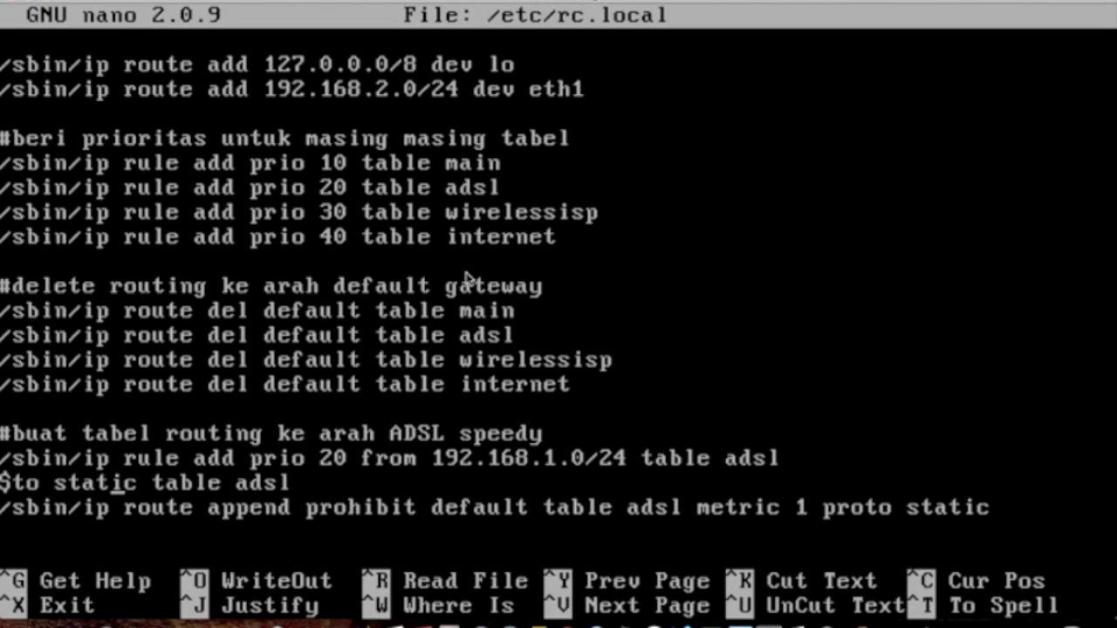
Examine the adsl table's prohibit default route with metric 1, then go to the wireless ISP routing section of rc.local
{"action": "key", "text": "Down"}
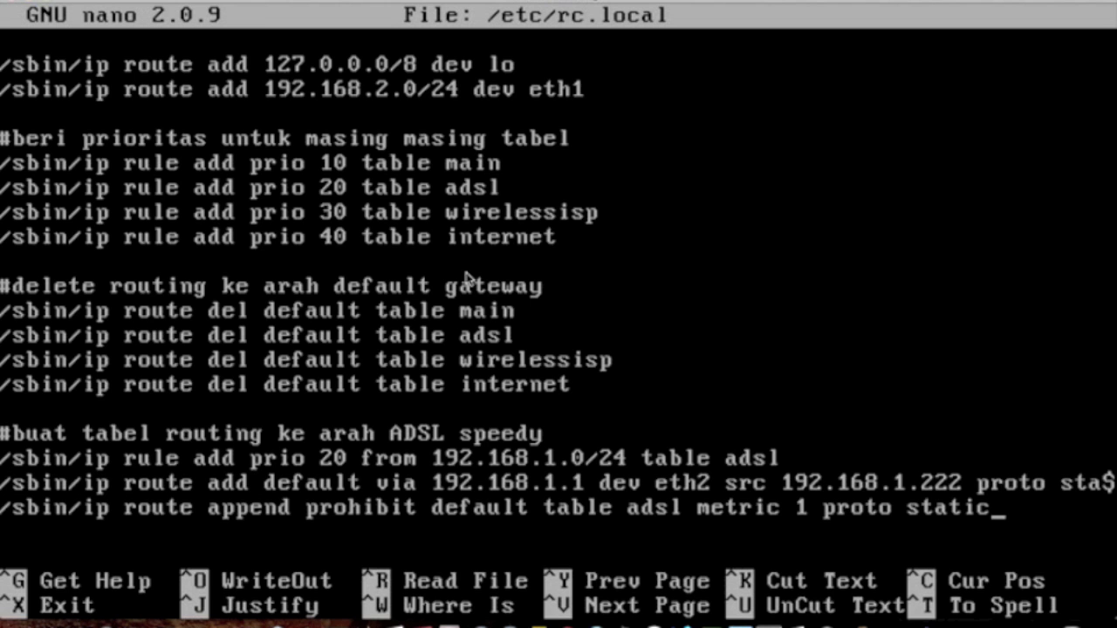
{"action": "key", "text": "Down"}
{"action": "key", "text": "Down"}
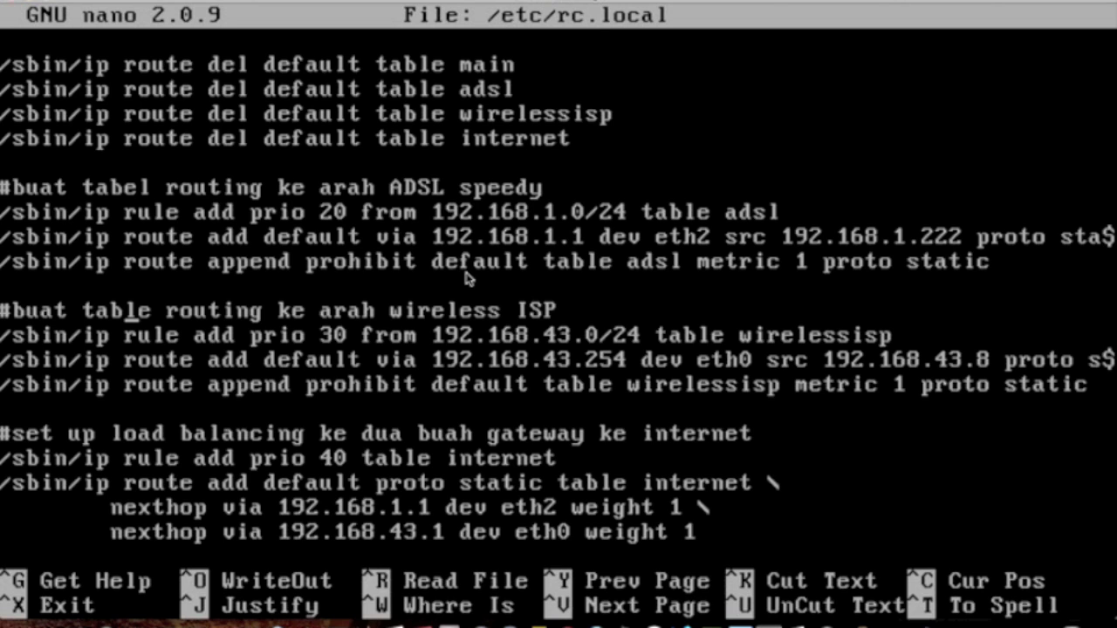
{"action": "key", "text": "Up"}
{"action": "key", "text": "Up"}
{"action": "key", "text": "Down"}
{"action": "key", "text": "Down"}
{"action": "key", "text": "Left"}
Examine the wireless ISP rule that gives traffic from 192.168.43.0/24 priority 30 in the wirelessisp table
{"action": "key", "text": "Down"}
{"action": "key", "text": "Right"}
{"action": "key", "text": "Right"}
{"action": "key", "text": "Right"}
{"action": "key", "text": "Right"}
{"action": "key", "text": "Right"}
{"action": "key", "text": "Right"}
{"action": "key", "text": "Right"}
{"action": "key", "text": "Right"}
{"action": "key", "text": "Right"}
{"action": "key", "text": "Right"}
{"action": "key", "text": "Right"}
{"action": "key", "text": "Right"}
{"action": "key", "text": "Right"}
{"action": "key", "text": "Right"}
{"action": "key", "text": "Right"}
{"action": "key", "text": "Right"}
{"action": "key", "text": "Right"}
{"action": "key", "text": "Right"}
{"action": "key", "text": "Right"}
{"action": "key", "text": "Right"}
{"action": "key", "text": "Right"}
{"action": "key", "text": "Right"}
{"action": "key", "text": "Right"}
{"action": "key", "text": "Right"}
{"action": "key", "text": "Right"}
{"action": "key", "text": "Right"}
Examine the wirelessisp table's default route via 192.168.43.254 on eth0, including the source address and the static protocol option
{"action": "key", "text": "Down"}
{"action": "key", "text": "Right"}
{"action": "key", "text": "Right"}
{"action": "key", "text": "Right"}
{"action": "key", "text": "Right"}
{"action": "key", "text": "Right"}
{"action": "key", "text": "Right"}
{"action": "key", "text": "Right"}
{"action": "key", "text": "Right"}
{"action": "key", "text": "Right"}
{"action": "key", "text": "Right"}
{"action": "key", "text": "Right"}
{"action": "key", "text": "Right"}
{"action": "key", "text": "Right"}
{"action": "key", "text": "Right"}
{"action": "key", "text": "Right"}
{"action": "key", "text": "Right"}
{"action": "key", "text": "Right"}
{"action": "key", "text": "Right"}
{"action": "key", "text": "Right"}
{"action": "key", "text": "Right"}
{"action": "key", "text": "Right"}
{"action": "key", "text": "Right"}
{"action": "key", "text": "Right"}
{"action": "key", "text": "Right"}
{"action": "key", "text": "Right"}
{"action": "key", "text": "Right"}
{"action": "key", "text": "Right"}
{"action": "key", "text": "Right"}
{"action": "key", "text": "Right"}
{"action": "key", "text": "Right"}
{"action": "key", "text": "Right"}
{"action": "key", "text": "Right"}
{"action": "key", "text": "Right"}
{"action": "key", "text": "Right"}
{"action": "key", "text": "Right"}
{"action": "key", "text": "Right"}
{"action": "key", "text": "Right"}
{"action": "key", "text": "Right"}
{"action": "key", "text": "Right"}
{"action": "key", "text": "Right"}
{"action": "key", "text": "Right"}
{"action": "key", "text": "Right"}
{"action": "key", "text": "Right"}
{"action": "key", "text": "Right"}
{"action": "key", "text": "Right"}
{"action": "key", "text": "Right"}
{"action": "key", "text": "Right"}
{"action": "key", "text": "Right"}
{"action": "key", "text": "Right"}
{"action": "key", "text": "Right"}
{"action": "key", "text": "Right"}
{"action": "key", "text": "Right"}
{"action": "key", "text": "Right"}
{"action": "key", "text": "Right"}
{"action": "key", "text": "Right"}
{"action": "key", "text": "Right"}
{"action": "key", "text": "Right"}
{"action": "key", "text": "Right"}
{"action": "key", "text": "Right"}
{"action": "key", "text": "Right"}
{"action": "key", "text": "Right"}
{"action": "key", "text": "Right"}
{"action": "key", "text": "Right"}
{"action": "key", "text": "Right"}
{"action": "key", "text": "Right"}
{"action": "key", "text": "Right"}
{"action": "key", "text": "Right"}
{"action": "key", "text": "Right"}
{"action": "key", "text": "Right"}
{"action": "key", "text": "Right"}
{"action": "key", "text": "Right"}
{"action": "key", "text": "Right"}
{"action": "key", "text": "Right"}
{"action": "key", "text": "Right"}
{"action": "key", "text": "Right"}
{"action": "key", "text": "Right"}
{"action": "key", "text": "Right"}
{"action": "key", "text": "Right"}
{"action": "key", "text": "Right"}
{"action": "key", "text": "Right"}
{"action": "key", "text": "Right"}
{"action": "key", "text": "Right"}
{"action": "key", "text": "Right"}
{"action": "key", "text": "Right"}
{"action": "key", "text": "Right"}
{"action": "key", "text": "Right"}
{"action": "key", "text": "Right"}
{"action": "key", "text": "Right"}
{"action": "key", "text": "Right"}
{"action": "key", "text": "Right"}
{"action": "key", "text": "Right"}
{"action": "key", "text": "Right"}
{"action": "key", "text": "Right"}
{"action": "key", "text": "Right"}
{"action": "key", "text": "Right"}
Examine the load balancing section that gives the internet table two equally weighted gateways on eth2 and eth0
{"action": "key", "text": "Down"}
{"action": "key", "text": "Down"}
{"action": "key", "text": "Down"}
{"action": "key", "text": "Down"}
{"action": "key", "text": "Down"}
{"action": "key", "text": "Down"}
{"action": "key", "text": "Down"}
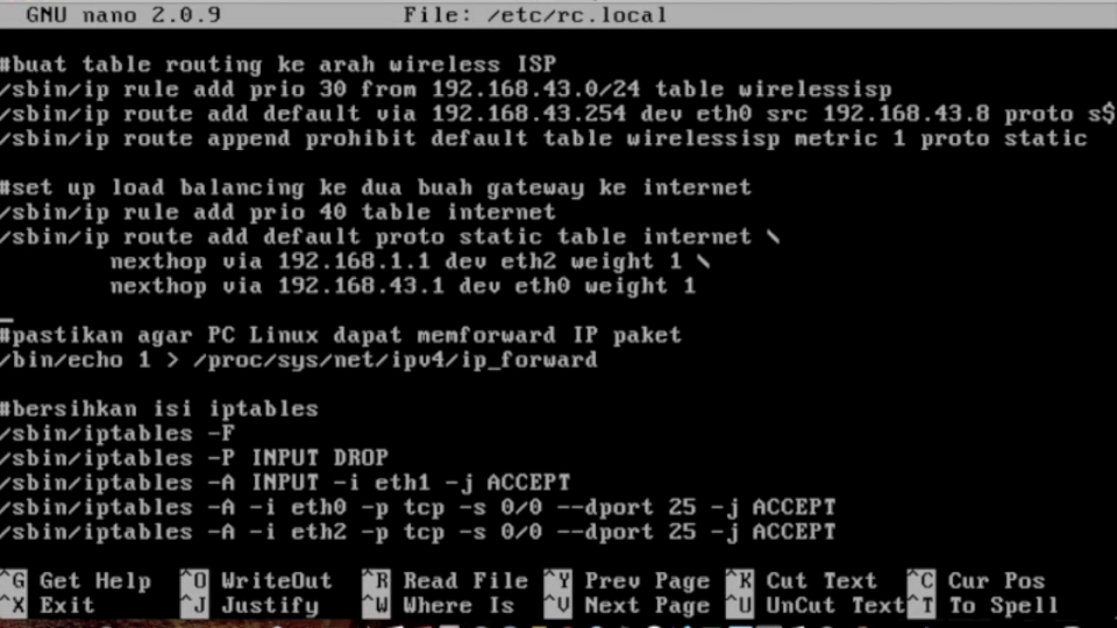
Examine the nexthop entry for gateway 192.168.43.1 on eth0 and its weight of 1 in the internet table's default route
{"action": "key", "text": "Up"}
{"action": "key", "text": "Up"}
{"action": "key", "text": "End"}
{"action": "key", "text": "Down"}
{"action": "key", "text": "Left"}
{"action": "key", "text": "Left"}
{"action": "key", "text": "Left"}
{"action": "key", "text": "Left"}
{"action": "key", "text": "Left"}
{"action": "key", "text": "Left"}
{"action": "key", "text": "Left"}
{"action": "key", "text": "Left"}
{"action": "key", "text": "Left"}
{"action": "key", "text": "Left"}
{"action": "key", "text": "Left"}
{"action": "key", "text": "Left"}
{"action": "key", "text": "Left"}
{"action": "key", "text": "Left"}
{"action": "key", "text": "Left"}
{"action": "key", "text": "Left"}
{"action": "key", "text": "Left"}
{"action": "key", "text": "Left"}
{"action": "key", "text": "Left"}
{"action": "key", "text": "Left"}
Examine the priority 40 rule for the internet table and the static default route defined beneath it
{"action": "key", "text": "Up"}
{"action": "key", "text": "Up"}
{"action": "key", "text": "Left"}
{"action": "key", "text": "Left"}
{"action": "key", "text": "Left"}
{"action": "key", "text": "Left"}
{"action": "key", "text": "Left"}
{"action": "key", "text": "Left"}
{"action": "key", "text": "Left"}
{"action": "key", "text": "Left"}
{"action": "key", "text": "Left"}
{"action": "key", "text": "Left"}
{"action": "key", "text": "Left"}
{"action": "key", "text": "Left"}
{"action": "key", "text": "Left"}
{"action": "key", "text": "Left"}
{"action": "key", "text": "Left"}
{"action": "key", "text": "Left"}
{"action": "key", "text": "Left"}
{"action": "key", "text": "Left"}
{"action": "key", "text": "Left"}
{"action": "key", "text": "Up"}
{"action": "key", "text": "Left"}
{"action": "key", "text": "Down"}
{"action": "key", "text": "Right"}
{"action": "key", "text": "Right"}
{"action": "key", "text": "Right"}
{"action": "key", "text": "Right"}
{"action": "key", "text": "Right"}
{"action": "key", "text": "Right"}
{"action": "key", "text": "Right"}
{"action": "key", "text": "Right"}
{"action": "key", "text": "Right"}
{"action": "key", "text": "Right"}
{"action": "key", "text": "Right"}
{"action": "key", "text": "Right"}
{"action": "key", "text": "Right"}
{"action": "key", "text": "Right"}
{"action": "key", "text": "Right"}
{"action": "key", "text": "Right"}
{"action": "key", "text": "Right"}
{"action": "key", "text": "Right"}
{"action": "key", "text": "Right"}
{"action": "key", "text": "Right"}
{"action": "key", "text": "Right"}
Compare the two nexthop entries, gateway 192.168.1.1 on eth2 and gateway 192.168.43.1 on eth0
{"action": "key", "text": "Down"}
{"action": "key", "text": "Right"}
{"action": "key", "text": "Down"}
{"action": "key", "text": "Right"}
{"action": "key", "text": "Right"}
{"action": "key", "text": "Right"}
{"action": "key", "text": "Right"}
{"action": "key", "text": "Right"}
{"action": "key", "text": "Right"}
{"action": "key", "text": "Right"}
{"action": "key", "text": "Right"}
{"action": "key", "text": "Up"}
{"action": "key", "text": "Left"}
{"action": "key", "text": "Left"}
{"action": "key", "text": "Left"}
{"action": "key", "text": "Left"}
{"action": "key", "text": "Left"}
{"action": "key", "text": "Left"}
{"action": "key", "text": "Left"}
{"action": "key", "text": "Left"}
{"action": "key", "text": "Left"}
{"action": "key", "text": "Right"}
{"action": "key", "text": "Left"}
{"action": "key", "text": "Left"}
{"action": "key", "text": "Right"}
{"action": "key", "text": "Right"}
{"action": "key", "text": "Down"}
{"action": "key", "text": "Left"}
{"action": "key", "text": "Left"}
{"action": "key", "text": "Right"}
{"action": "key", "text": "Left"}
{"action": "key", "text": "Left"}
Examine the IP forwarding command that writes 1 to /proc/sys/net/ipv4/ip_forward
{"action": "key", "text": "Down"}
{"action": "key", "text": "Down"}
{"action": "key", "text": "Down"}
{"action": "key", "text": "Left"}
{"action": "key", "text": "Left"}
{"action": "key", "text": "Left"}
{"action": "key", "text": "Left"}
{"action": "key", "text": "Left"}
{"action": "key", "text": "Left"}
{"action": "key", "text": "Left"}
{"action": "key", "text": "Left"}
{"action": "key", "text": "Left"}
{"action": "key", "text": "Left"}
{"action": "key", "text": "Left"}
{"action": "key", "text": "Left"}
{"action": "key", "text": "Left"}
{"action": "key", "text": "Left"}
{"action": "key", "text": "Left"}
{"action": "key", "text": "Left"}
{"action": "key", "text": "Left"}
{"action": "key", "text": "Left"}
{"action": "key", "text": "Right"}
{"action": "key", "text": "Right"}
{"action": "key", "text": "Right"}
{"action": "key", "text": "Right"}
{"action": "key", "text": "Right"}
{"action": "key", "text": "Right"}
{"action": "key", "text": "Right"}
{"action": "key", "text": "Right"}
{"action": "key", "text": "Right"}
{"action": "key", "text": "Right"}
{"action": "key", "text": "Right"}
{"action": "key", "text": "Right"}
{"action": "key", "text": "Right"}
{"action": "key", "text": "Right"}
{"action": "key", "text": "Right"}
{"action": "key", "text": "Right"}
{"action": "key", "text": "Right"}
{"action": "key", "text": "Right"}
{"action": "key", "text": "Right"}
{"action": "key", "text": "Right"}
{"action": "key", "text": "Right"}
{"action": "key", "text": "Right"}
{"action": "key", "text": "Right"}
{"action": "key", "text": "Right"}
{"action": "key", "text": "Right"}
{"action": "key", "text": "Right"}
{"action": "key", "text": "Right"}
{"action": "key", "text": "Right"}
{"action": "key", "text": "Right"}
{"action": "key", "text": "Right"}
{"action": "key", "text": "Right"}
{"action": "key", "text": "Right"}
{"action": "key", "text": "Right"}
{"action": "key", "text": "Right"}
{"action": "key", "text": "Right"}
{"action": "key", "text": "Right"}
{"action": "key", "text": "Right"}
{"action": "key", "text": "Right"}
{"action": "key", "text": "Right"}
{"action": "key", "text": "Right"}
Look over the iptables filter and source NAT rules, and return to the DROP policy for the INPUT chain
{"action": "key", "text": "Down"}
{"action": "key", "text": "Down"}
{"action": "key", "text": "Down"}
{"action": "key", "text": "Down"}
{"action": "key", "text": "Down"}
{"action": "key", "text": "Down"}
{"action": "key", "text": "Down"}
{"action": "key", "text": "Down"}
{"action": "key", "text": "Down"}
{"action": "key", "text": "Up"}
{"action": "key", "text": "Up"}
{"action": "key", "text": "Up"}
{"action": "key", "text": "Up"}
{"action": "key", "text": "Up"}
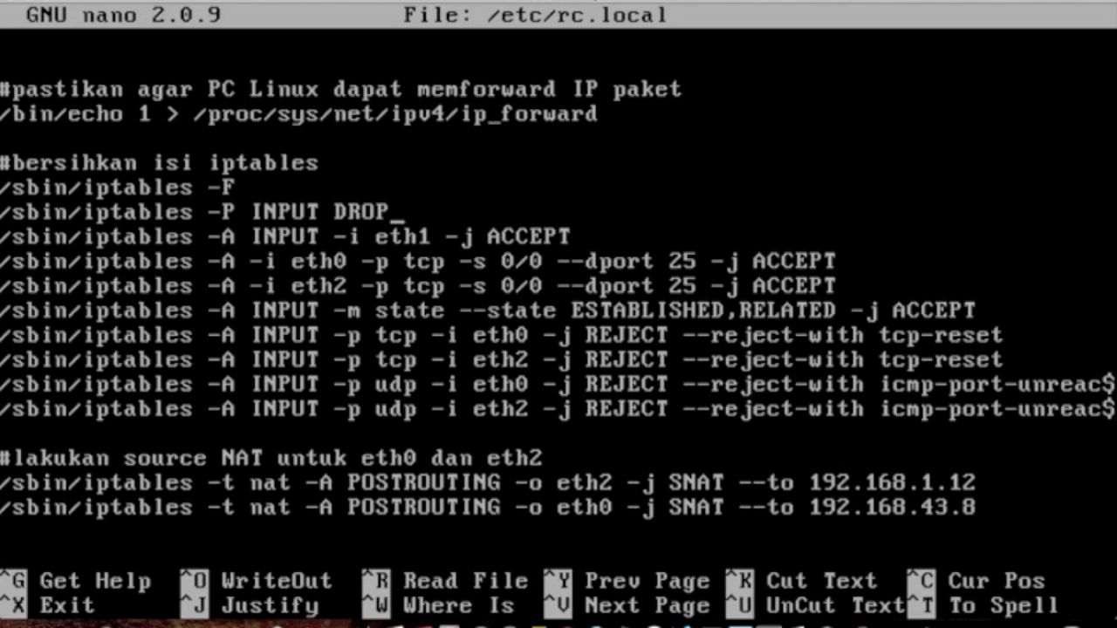
Read through the iptables INPUT rules one by one, ending at the reject-with option of the UDP REJECT rule for eth0
{"action": "key", "text": "Up"}
{"action": "key", "text": "Up"}
{"action": "key", "text": "Right"}
{"action": "key", "text": "Right"}
{"action": "key", "text": "Right"}
{"action": "key", "text": "Right"}
{"action": "key", "text": "Right"}
{"action": "key", "text": "Right"}
{"action": "key", "text": "Right"}
{"action": "key", "text": "Right"}
{"action": "key", "text": "Right"}
{"action": "key", "text": "Right"}
{"action": "key", "text": "Right"}
{"action": "key", "text": "Right"}
{"action": "key", "text": "Right"}
{"action": "key", "text": "Right"}
{"action": "key", "text": "Right"}
{"action": "key", "text": "Right"}
{"action": "key", "text": "Right"}
{"action": "key", "text": "Right"}
{"action": "key", "text": "Right"}
{"action": "key", "text": "Right"}
{"action": "key", "text": "Right"}
{"action": "key", "text": "Right"}
{"action": "key", "text": "Right"}
{"action": "key", "text": "Right"}
{"action": "key", "text": "Right"}
{"action": "key", "text": "Right"}
{"action": "key", "text": "Right"}
{"action": "key", "text": "Right"}
{"action": "key", "text": "Right"}
{"action": "key", "text": "Right"}
{"action": "key", "text": "Right"}
{"action": "key", "text": "Right"}
{"action": "key", "text": "Right"}
{"action": "key", "text": "Right"}
{"action": "key", "text": "Right"}
{"action": "key", "text": "Right"}
{"action": "key", "text": "Right"}
{"action": "key", "text": "Right"}
{"action": "key", "text": "Right"}
{"action": "key", "text": "Right"}
{"action": "key", "text": "Right"}
{"action": "key", "text": "Right"}
{"action": "key", "text": "Right"}
{"action": "key", "text": "Right"}
{"action": "key", "text": "Right"}
{"action": "key", "text": "Right"}
{"action": "key", "text": "Right"}
{"action": "key", "text": "Right"}
{"action": "key", "text": "Right"}
{"action": "key", "text": "Right"}
{"action": "key", "text": "Right"}
{"action": "key", "text": "Right"}
{"action": "key", "text": "Right"}
{"action": "key", "text": "Right"}
{"action": "key", "text": "Right"}
{"action": "key", "text": "Right"}
{"action": "key", "text": "Right"}
{"action": "key", "text": "Right"}
{"action": "key", "text": "Right"}
{"action": "key", "text": "Right"}
{"action": "key", "text": "Right"}
{"action": "key", "text": "Right"}
{"action": "key", "text": "Right"}
{"action": "key", "text": "Right"}
{"action": "key", "text": "Right"}
{"action": "key", "text": "Right"}
{"action": "key", "text": "Right"}
{"action": "key", "text": "Right"}
{"action": "key", "text": "Right"}
{"action": "key", "text": "Right"}
{"action": "key", "text": "Right"}
{"action": "key", "text": "Right"}
{"action": "key", "text": "Right"}
{"action": "key", "text": "Right"}
{"action": "key", "text": "Right"}
{"action": "key", "text": "Right"}
{"action": "key", "text": "Right"}
{"action": "key", "text": "Right"}
{"action": "key", "text": "Right"}
{"action": "key", "text": "Right"}
{"action": "key", "text": "Right"}
{"action": "key", "text": "Right"}
{"action": "key", "text": "Right"}
{"action": "key", "text": "Right"}
{"action": "key", "text": "Right"}
{"action": "key", "text": "Right"}
{"action": "key", "text": "Right"}
{"action": "key", "text": "Right"}
{"action": "key", "text": "Right"}
{"action": "key", "text": "Right"}
{"action": "key", "text": "Right"}
{"action": "key", "text": "Right"}
{"action": "key", "text": "Right"}
{"action": "key", "text": "Right"}
{"action": "key", "text": "Right"}
{"action": "key", "text": "Right"}
{"action": "key", "text": "Right"}
{"action": "key", "text": "Right"}
{"action": "key", "text": "Right"}
{"action": "key", "text": "Right"}
{"action": "key", "text": "Right"}
{"action": "key", "text": "Right"}
{"action": "key", "text": "Right"}
{"action": "key", "text": "Right"}
{"action": "key", "text": "Right"}
{"action": "key", "text": "Right"}
{"action": "key", "text": "Right"}
{"action": "key", "text": "Right"}
{"action": "key", "text": "Right"}
{"action": "key", "text": "Right"}
{"action": "key", "text": "Right"}
{"action": "key", "text": "Right"}
{"action": "key", "text": "Right"}
{"action": "key", "text": "Right"}
{"action": "key", "text": "Right"}
{"action": "key", "text": "Right"}
{"action": "key", "text": "Right"}
{"action": "key", "text": "Right"}
{"action": "key", "text": "Right"}
{"action": "key", "text": "Right"}
{"action": "key", "text": "Right"}
{"action": "key", "text": "Right"}
{"action": "key", "text": "Right"}
{"action": "key", "text": "Right"}
{"action": "key", "text": "Right"}
{"action": "key", "text": "Right"}
{"action": "key", "text": "Right"}
{"action": "key", "text": "Right"}
{"action": "key", "text": "Right"}
{"action": "key", "text": "Right"}
{"action": "key", "text": "Right"}
{"action": "key", "text": "Right"}
{"action": "key", "text": "Right"}
{"action": "key", "text": "Right"}
{"action": "key", "text": "Right"}
{"action": "key", "text": "Right"}
{"action": "key", "text": "Right"}
{"action": "key", "text": "Right"}
{"action": "key", "text": "Right"}
{"action": "key", "text": "Right"}
{"action": "key", "text": "Right"}
{"action": "key", "text": "Right"}
{"action": "key", "text": "Right"}
{"action": "key", "text": "Right"}
{"action": "key", "text": "Right"}
{"action": "key", "text": "Right"}
{"action": "key", "text": "Right"}
{"action": "key", "text": "Right"}
{"action": "key", "text": "Right"}
{"action": "key", "text": "Right"}
{"action": "key", "text": "Right"}
{"action": "key", "text": "Right"}
{"action": "key", "text": "Right"}
{"action": "key", "text": "Right"}
{"action": "key", "text": "Right"}
{"action": "key", "text": "Right"}
{"action": "key", "text": "Right"}
{"action": "key", "text": "Right"}
{"action": "key", "text": "Right"}
{"action": "key", "text": "Right"}
{"action": "key", "text": "Right"}
{"action": "key", "text": "Right"}
{"action": "key", "text": "Right"}
{"action": "key", "text": "Right"}
{"action": "key", "text": "Right"}
{"action": "key", "text": "Right"}
{"action": "key", "text": "Right"}
{"action": "key", "text": "Right"}
{"action": "key", "text": "Right"}
{"action": "key", "text": "Right"}
{"action": "key", "text": "Right"}
{"action": "key", "text": "Right"}
{"action": "key", "text": "Right"}
{"action": "key", "text": "Right"}
{"action": "key", "text": "Right"}
{"action": "key", "text": "Right"}
{"action": "key", "text": "Right"}
{"action": "key", "text": "Right"}
{"action": "key", "text": "Right"}
{"action": "key", "text": "Right"}
{"action": "key", "text": "Right"}
{"action": "key", "text": "Right"}
{"action": "key", "text": "Right"}
{"action": "key", "text": "Right"}
{"action": "key", "text": "Right"}
{"action": "key", "text": "Right"}
{"action": "key", "text": "Right"}
{"action": "key", "text": "Right"}
{"action": "key", "text": "Right"}
{"action": "key", "text": "Right"}
{"action": "key", "text": "Right"}
{"action": "key", "text": "Right"}
{"action": "key", "text": "Right"}
{"action": "key", "text": "Right"}
{"action": "key", "text": "Right"}
{"action": "key", "text": "Right"}
{"action": "key", "text": "Right"}
{"action": "key", "text": "Right"}
{"action": "key", "text": "Right"}
{"action": "key", "text": "Right"}
{"action": "key", "text": "Right"}
{"action": "key", "text": "Right"}
{"action": "key", "text": "Right"}
{"action": "key", "text": "Right"}
{"action": "key", "text": "Right"}
{"action": "key", "text": "Right"}
{"action": "key", "text": "Right"}
{"action": "key", "text": "Right"}
{"action": "key", "text": "Right"}
{"action": "key", "text": "Right"}
{"action": "key", "text": "Right"}
{"action": "key", "text": "Right"}
{"action": "key", "text": "Right"}
{"action": "key", "text": "Right"}
{"action": "key", "text": "Right"}
{"action": "key", "text": "Right"}
{"action": "key", "text": "Right"}
{"action": "key", "text": "Right"}
{"action": "key", "text": "Right"}
{"action": "key", "text": "Right"}
{"action": "key", "text": "Right"}
{"action": "key", "text": "Right"}
{"action": "key", "text": "Right"}
{"action": "key", "text": "Right"}
{"action": "key", "text": "Right"}
{"action": "key", "text": "Right"}
{"action": "key", "text": "Right"}
{"action": "key", "text": "Right"}
{"action": "key", "text": "Right"}
{"action": "key", "text": "Right"}
{"action": "key", "text": "Right"}
{"action": "key", "text": "Right"}
{"action": "key", "text": "Right"}
{"action": "key", "text": "Right"}
{"action": "key", "text": "Right"}
{"action": "key", "text": "Right"}
{"action": "key", "text": "Right"}
{"action": "key", "text": "Right"}
{"action": "key", "text": "Right"}
{"action": "key", "text": "Right"}
{"action": "key", "text": "Right"}
{"action": "key", "text": "Right"}
{"action": "key", "text": "Right"}
{"action": "key", "text": "Right"}
{"action": "key", "text": "Right"}
{"action": "key", "text": "Right"}
{"action": "key", "text": "Right"}
{"action": "key", "text": "Right"}
{"action": "key", "text": "Right"}
{"action": "key", "text": "Right"}
{"action": "key", "text": "Right"}
{"action": "key", "text": "Right"}
{"action": "key", "text": "Right"}
{"action": "key", "text": "Right"}
{"action": "key", "text": "Right"}
{"action": "key", "text": "Right"}
{"action": "key", "text": "Right"}
{"action": "key", "text": "Right"}
{"action": "key", "text": "Right"}
{"action": "key", "text": "Right"}
{"action": "key", "text": "Right"}
{"action": "key", "text": "Right"}
{"action": "key", "text": "Right"}
{"action": "key", "text": "Right"}
{"action": "key", "text": "Right"}
{"action": "key", "text": "Right"}
{"action": "key", "text": "Right"}
{"action": "key", "text": "Right"}
{"action": "key", "text": "Right"}
{"action": "key", "text": "Right"}
{"action": "key", "text": "Right"}
{"action": "key", "text": "Right"}
{"action": "key", "text": "Right"}
{"action": "key", "text": "Right"}
{"action": "key", "text": "Right"}
{"action": "key", "text": "Right"}
{"action": "key", "text": "Right"}
{"action": "key", "text": "Right"}
{"action": "key", "text": "Right"}
{"action": "key", "text": "Right"}
{"action": "key", "text": "Right"}
{"action": "key", "text": "Right"}
{"action": "key", "text": "Right"}
{"action": "key", "text": "Right"}
{"action": "key", "text": "Right"}
{"action": "key", "text": "Right"}
{"action": "key", "text": "Right"}
{"action": "key", "text": "Right"}
{"action": "key", "text": "Right"}
{"action": "key", "text": "Right"}
{"action": "key", "text": "Right"}
{"action": "key", "text": "Right"}
{"action": "key", "text": "Right"}
{"action": "key", "text": "Right"}
{"action": "key", "text": "Right"}
{"action": "key", "text": "Right"}
{"action": "key", "text": "Right"}
{"action": "key", "text": "Right"}
{"action": "key", "text": "Right"}
{"action": "key", "text": "Right"}
{"action": "key", "text": "Right"}
{"action": "key", "text": "Right"}
{"action": "key", "text": "Right"}
{"action": "key", "text": "Right"}
{"action": "key", "text": "Right"}
{"action": "key", "text": "Right"}
{"action": "key", "text": "Right"}
{"action": "key", "text": "Right"}
{"action": "key", "text": "Right"}
{"action": "key", "text": "Right"}
{"action": "key", "text": "Right"}
{"action": "key", "text": "Right"}
{"action": "key", "text": "Right"}
{"action": "key", "text": "Right"}
{"action": "key", "text": "Right"}
{"action": "key", "text": "Right"}
{"action": "key", "text": "Right"}
{"action": "key", "text": "Right"}
{"action": "key", "text": "Right"}
{"action": "key", "text": "Right"}
{"action": "key", "text": "Right"}
{"action": "key", "text": "Right"}
{"action": "key", "text": "Right"}
{"action": "key", "text": "Right"}
{"action": "key", "text": "Right"}
{"action": "key", "text": "Right"}
{"action": "key", "text": "Right"}
{"action": "key", "text": "Right"}
{"action": "key", "text": "Right"}
{"action": "key", "text": "Right"}
{"action": "key", "text": "Right"}
{"action": "key", "text": "Right"}
{"action": "key", "text": "Right"}
{"action": "key", "text": "Right"}
{"action": "key", "text": "Right"}
{"action": "key", "text": "Right"}
{"action": "key", "text": "Right"}
{"action": "key", "text": "Right"}
{"action": "key", "text": "Right"}
{"action": "key", "text": "Right"}
{"action": "key", "text": "Right"}
{"action": "key", "text": "Right"}
{"action": "key", "text": "Right"}
{"action": "key", "text": "Right"}
{"action": "key", "text": "Right"}
{"action": "key", "text": "Right"}
{"action": "key", "text": "Right"}
{"action": "key", "text": "Right"}
{"action": "key", "text": "Right"}
{"action": "key", "text": "Right"}
{"action": "key", "text": "Right"}
{"action": "key", "text": "Right"}
{"action": "key", "text": "Right"}
{"action": "key", "text": "Right"}
{"action": "key", "text": "Right"}
{"action": "key", "text": "Right"}
{"action": "key", "text": "Right"}
{"action": "key", "text": "Right"}
{"action": "key", "text": "Right"}
{"action": "key", "text": "Right"}
{"action": "key", "text": "Right"}
{"action": "key", "text": "Right"}
{"action": "key", "text": "Right"}
{"action": "key", "text": "Right"}
{"action": "key", "text": "Right"}
{"action": "key", "text": "Right"}
{"action": "key", "text": "Right"}
{"action": "key", "text": "Right"}
{"action": "key", "text": "Right"}
{"action": "key", "text": "Right"}
{"action": "key", "text": "Right"}
{"action": "key", "text": "Right"}
{"action": "key", "text": "Right"}
{"action": "key", "text": "Right"}
{"action": "key", "text": "Right"}
{"action": "key", "text": "Right"}
{"action": "key", "text": "Right"}
{"action": "key", "text": "Right"}
{"action": "key", "text": "Right"}
{"action": "key", "text": "Right"}
{"action": "key", "text": "Right"}
{"action": "key", "text": "Right"}
{"action": "key", "text": "Right"}
{"action": "key", "text": "Right"}
{"action": "key", "text": "Right"}
{"action": "key", "text": "Right"}
{"action": "key", "text": "Right"}
{"action": "key", "text": "Right"}
{"action": "key", "text": "Right"}
{"action": "key", "text": "Right"}
{"action": "key", "text": "Right"}
{"action": "key", "text": "Right"}
{"action": "key", "text": "Right"}
{"action": "key", "text": "Right"}
{"action": "key", "text": "Right"}
{"action": "key", "text": "Right"}
{"action": "key", "text": "Right"}
{"action": "key", "text": "Right"}
{"action": "key", "text": "Right"}
{"action": "key", "text": "Right"}
{"action": "key", "text": "Right"}
{"action": "key", "text": "Right"}
{"action": "key", "text": "Right"}
{"action": "key", "text": "Right"}
{"action": "key", "text": "Right"}
{"action": "key", "text": "Right"}
{"action": "key", "text": "Right"}
{"action": "key", "text": "Right"}
{"action": "key", "text": "Right"}
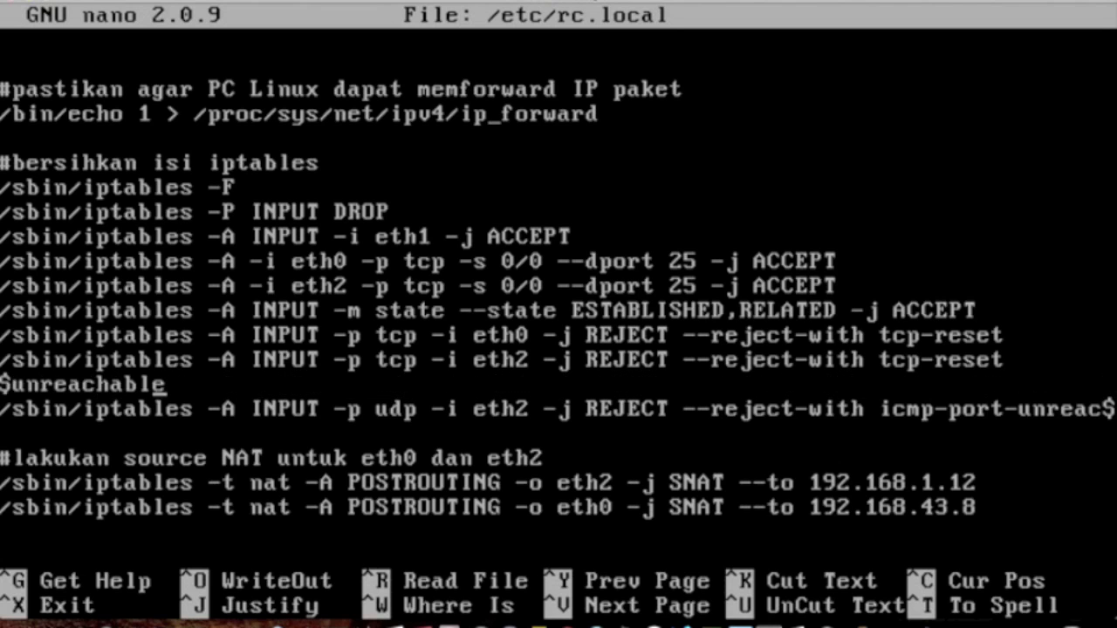
Read the end of the reject-with options in the UDP REJECT rules for eth0 and eth2
{"action": "key", "text": "Right"}
{"action": "key", "text": "Right"}
{"action": "key", "text": "Right"}
{"action": "key", "text": "Right"}
{"action": "key", "text": "Right"}
{"action": "key", "text": "Right"}
{"action": "key", "text": "Right"}
{"action": "key", "text": "Right"}
{"action": "key", "text": "Right"}
{"action": "key", "text": "Right"}
{"action": "key", "text": "Right"}
{"action": "key", "text": "Right"}
{"action": "key", "text": "Right"}
{"action": "key", "text": "Right"}
{"action": "key", "text": "Right"}
{"action": "key", "text": "Right"}
{"action": "key", "text": "Right"}
{"action": "key", "text": "Right"}
{"action": "key", "text": "Right"}
{"action": "key", "text": "Right"}
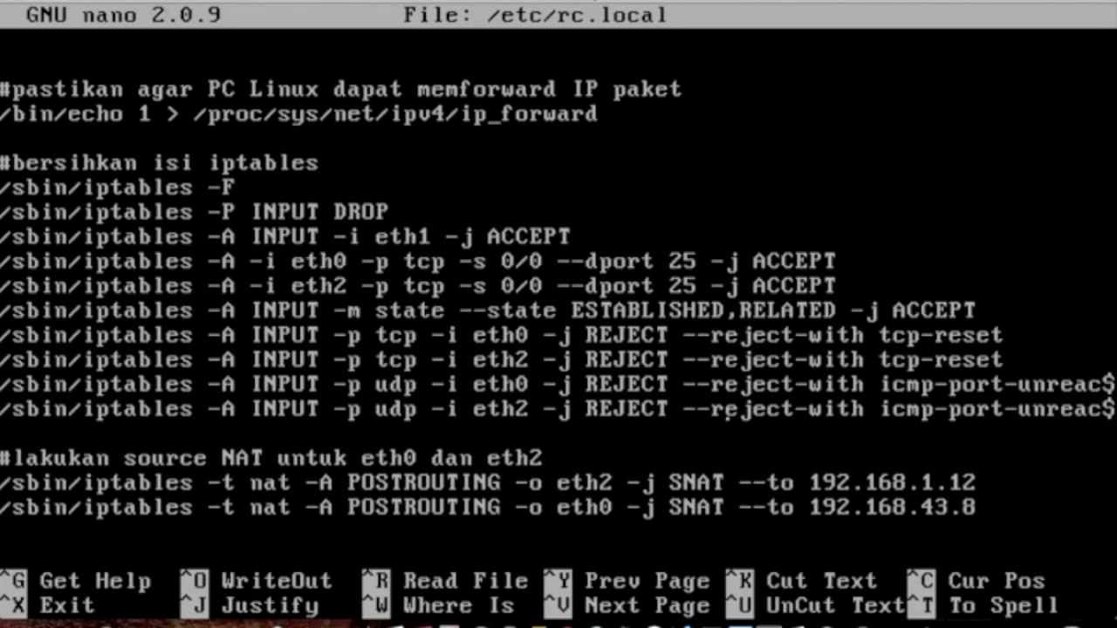
{"action": "key", "text": "Right"}
{"action": "key", "text": "Right"}
{"action": "key", "text": "Right"}
Go back to the load balancing section and review the default route command for the internet table
{"action": "key", "text": "Up"}
{"action": "key", "text": "Up"}
{"action": "key", "text": "Up"}
{"action": "key", "text": "Up"}
{"action": "key", "text": "Up"}
{"action": "key", "text": "Up"}
{"action": "key", "text": "Up"}
{"action": "key", "text": "Up"}
{"action": "key", "text": "Up"}
{"action": "key", "text": "Up"}
{"action": "key", "text": "Up"}
{"action": "key", "text": "Up"}
{"action": "key", "text": "Up"}
{"action": "key", "text": "Up"}
{"action": "key", "text": "Up"}
{"action": "key", "text": "Up"}
{"action": "key", "text": "Up"}
{"action": "key", "text": "Up"}
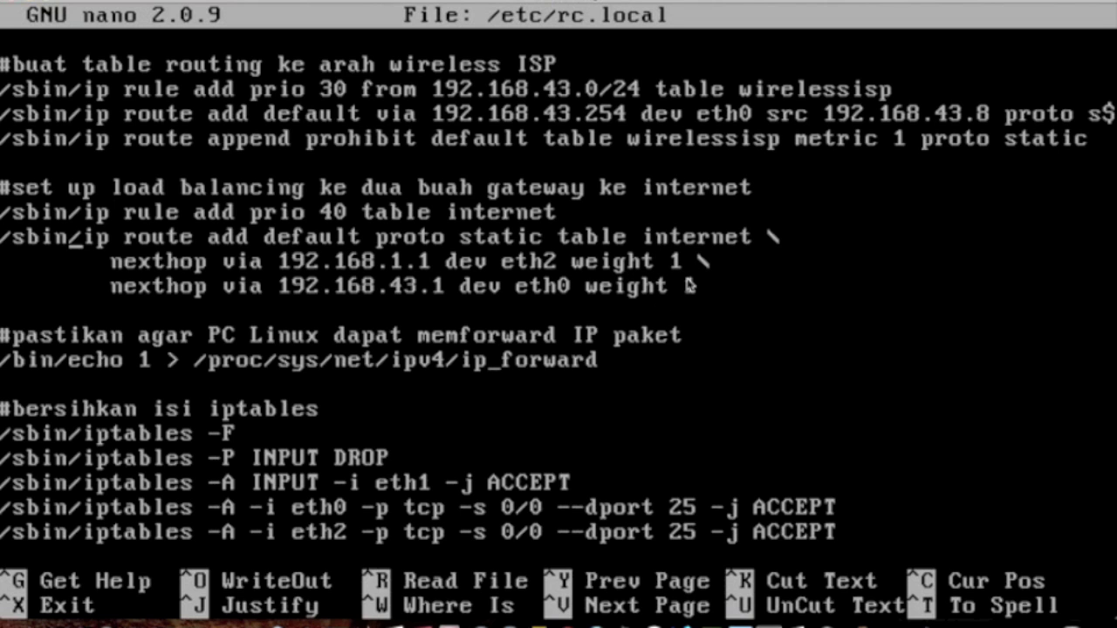
Look through the forwarding and iptables sections down to the end of the source NAT rules
{"action": "key", "text": "Down"}
{"action": "key", "text": "Down"}
{"action": "key", "text": "Down"}
{"action": "key", "text": "Down"}
{"action": "key", "text": "Down"}
{"action": "key", "text": "Down"}
{"action": "key", "text": "Down"}
{"action": "key", "text": "Down"}
{"action": "key", "text": "Down"}
{"action": "key", "text": "Down"}
{"action": "key", "text": "Down"}
{"action": "key", "text": "Down"}
{"action": "key", "text": "Down"}
{"action": "key", "text": "Down"}
{"action": "key", "text": "Down"}
{"action": "key", "text": "Down"}
{"action": "key", "text": "Down"}
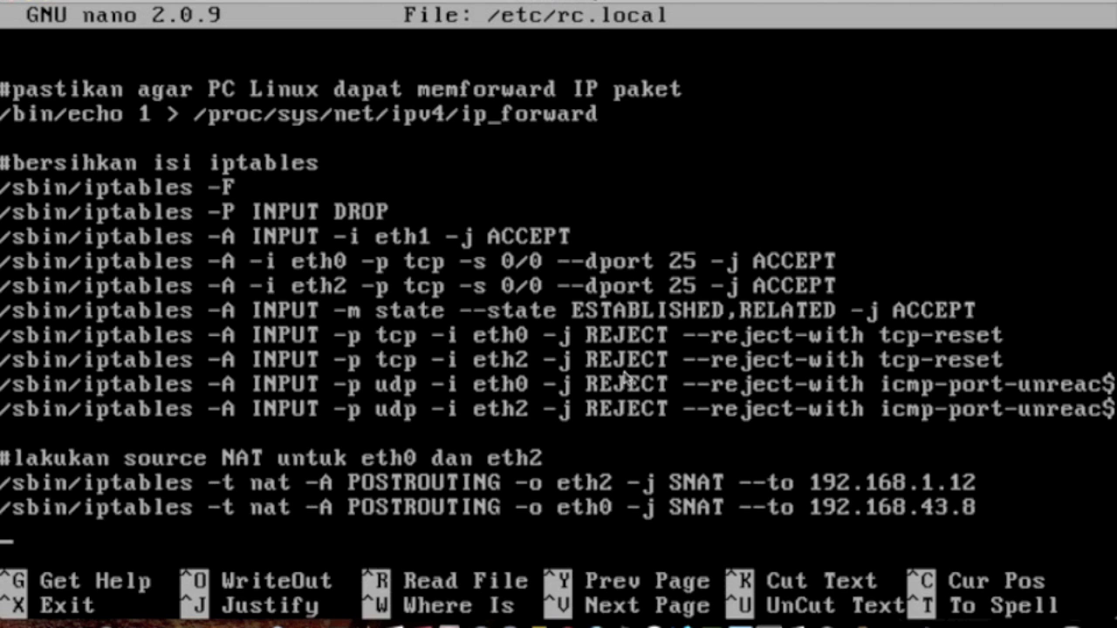
Revisit the POSTROUTING source NAT rules for eth2 and eth0, and close rc.local
{"action": "key", "text": "Up"}
{"action": "key", "text": "Up"}
{"action": "key", "text": "Left"}
{"action": "key", "text": "Left"}
{"action": "key", "text": "Left"}
{"action": "key", "text": "ctrl+x"}
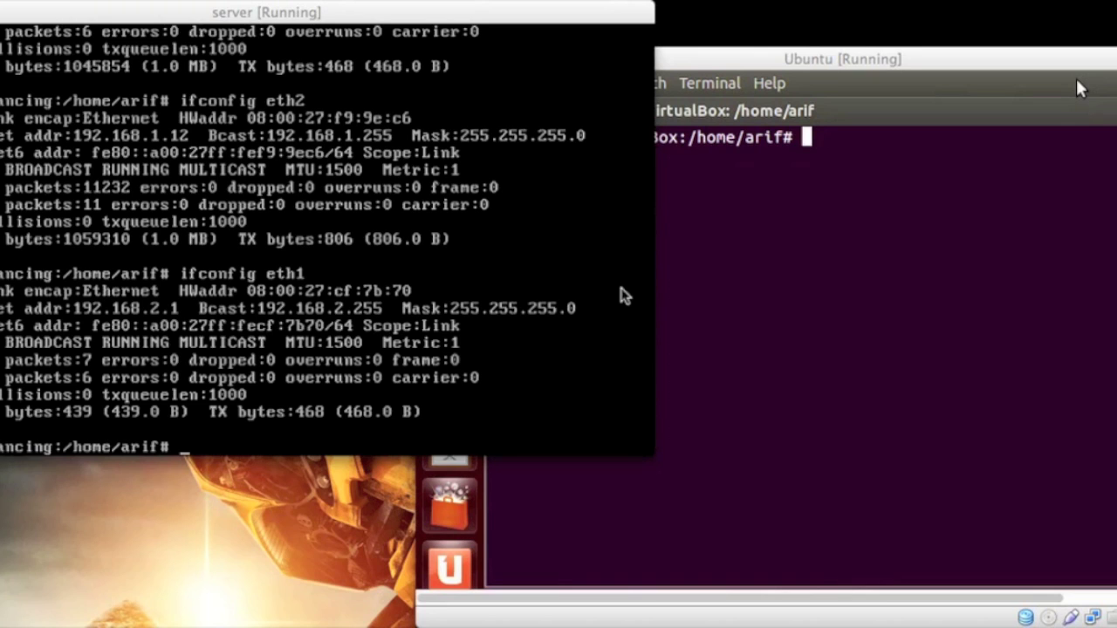
Display the server's eth0 interface configuration with ifconfig
{"action": "left_click", "coordinate": [254, 426]}
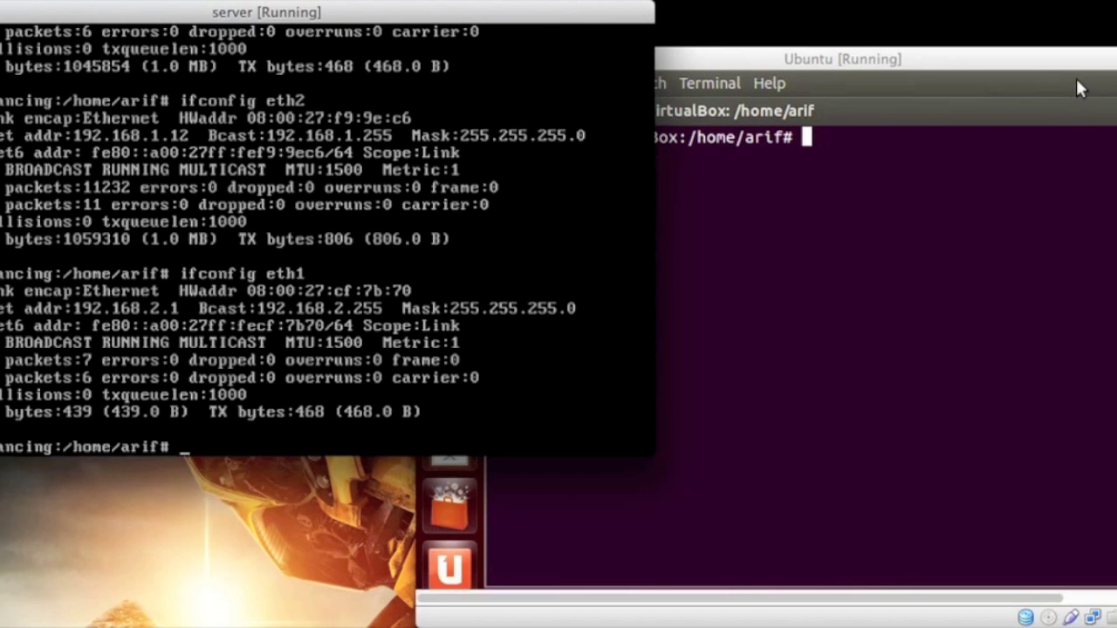
{"action": "type", "text": "ifconfig eth"}
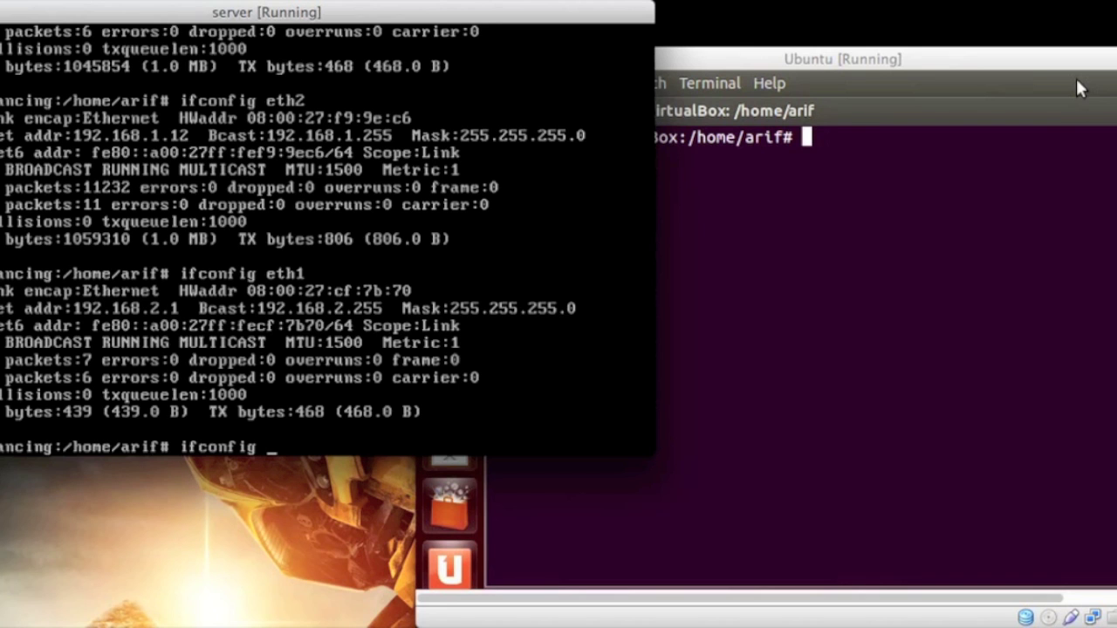
{"action": "type", "text": "0"}
{"action": "key", "text": "Return"}
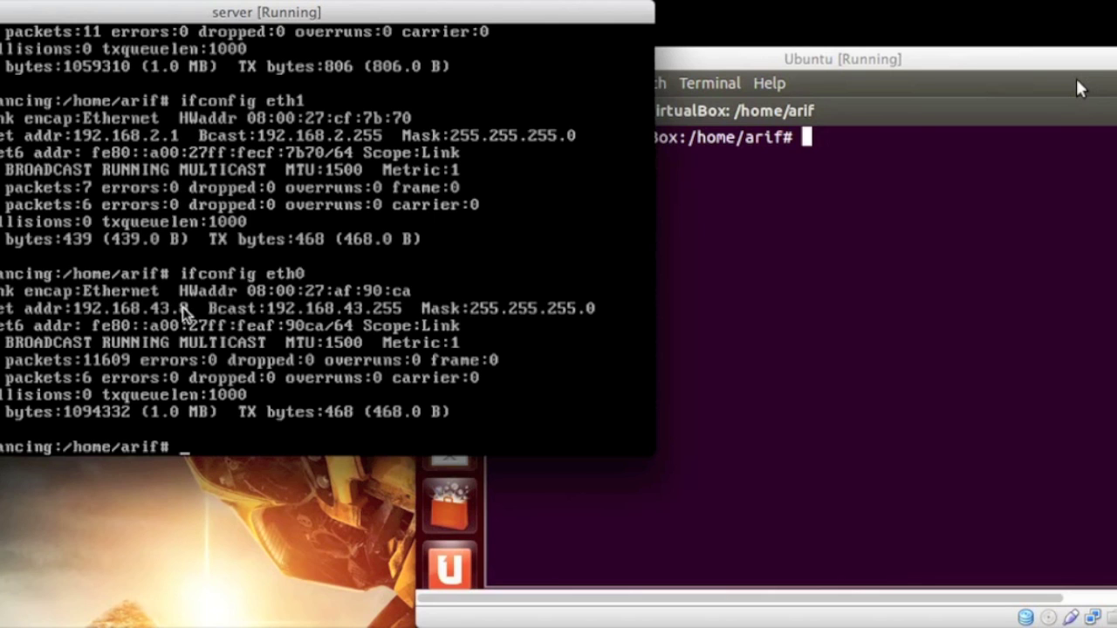
Switch to the Ubuntu client, ping the server's eth0 address 192.168.43.8, stop the ping and clear the terminal
{"action": "left_click", "coordinate": [1005, 264]}
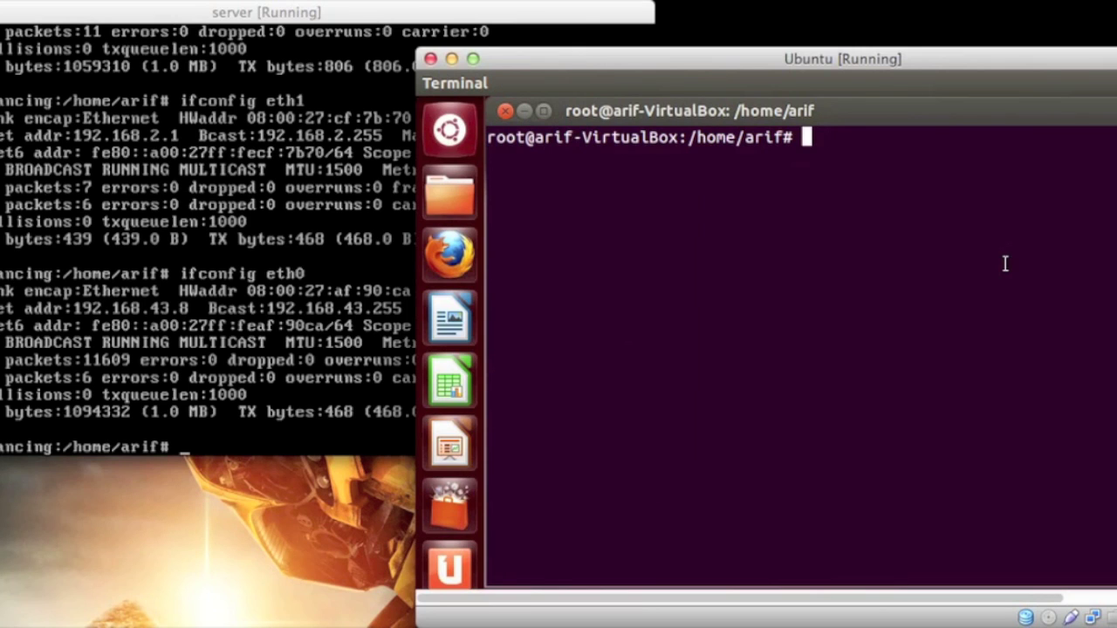
{"action": "type", "text": "ping 192."}
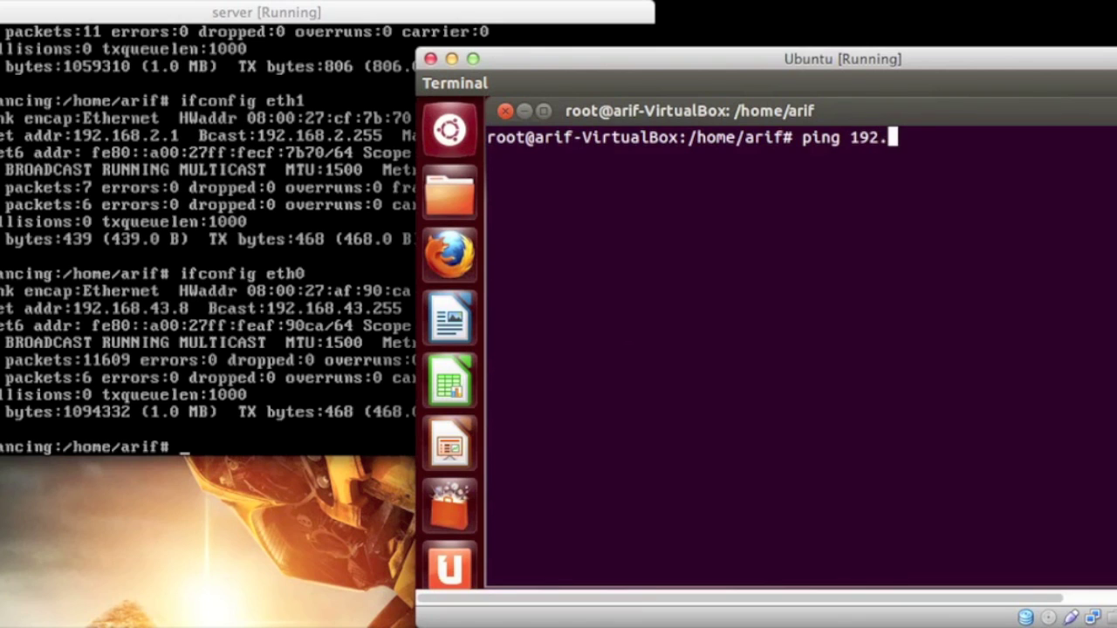
{"action": "type", "text": "168"}
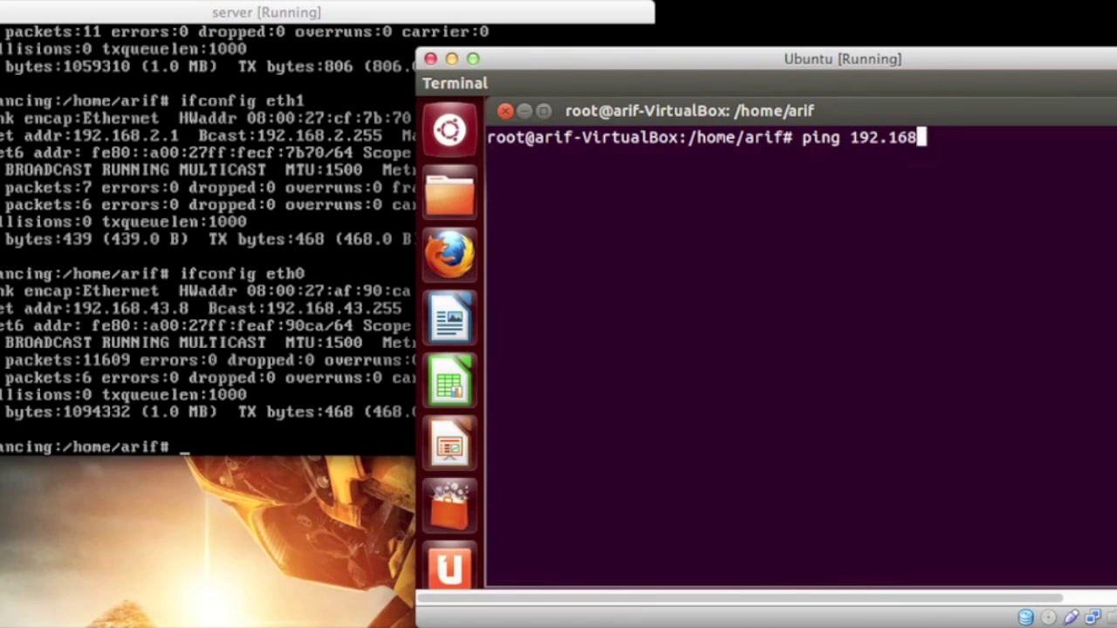
{"action": "type", "text": ".43"}
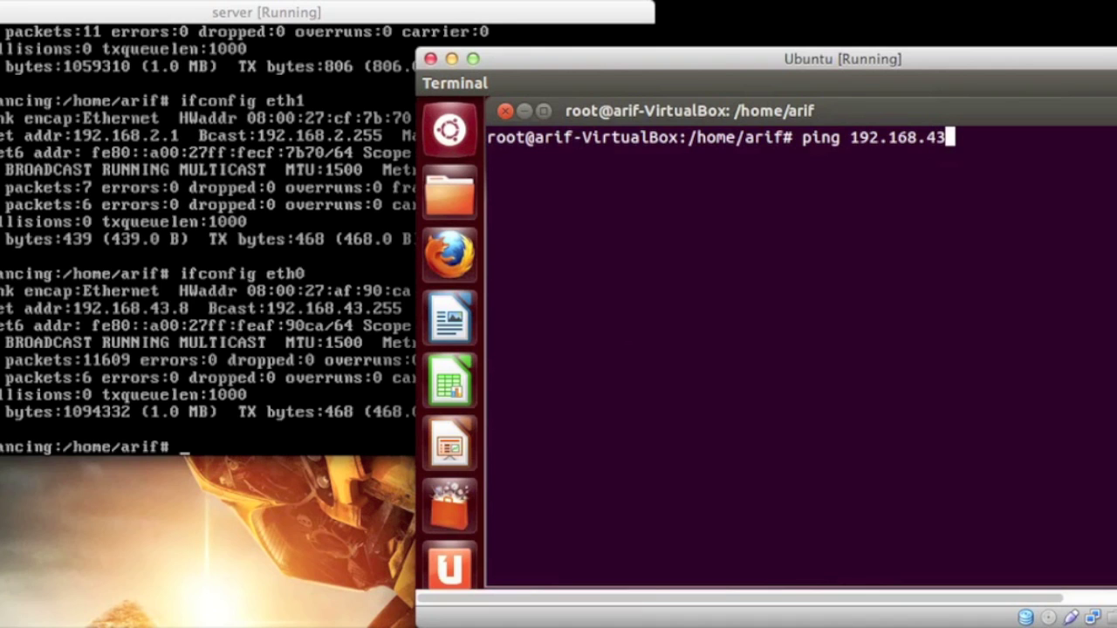
{"action": "type", "text": ".8"}
{"action": "key", "text": "Return"}
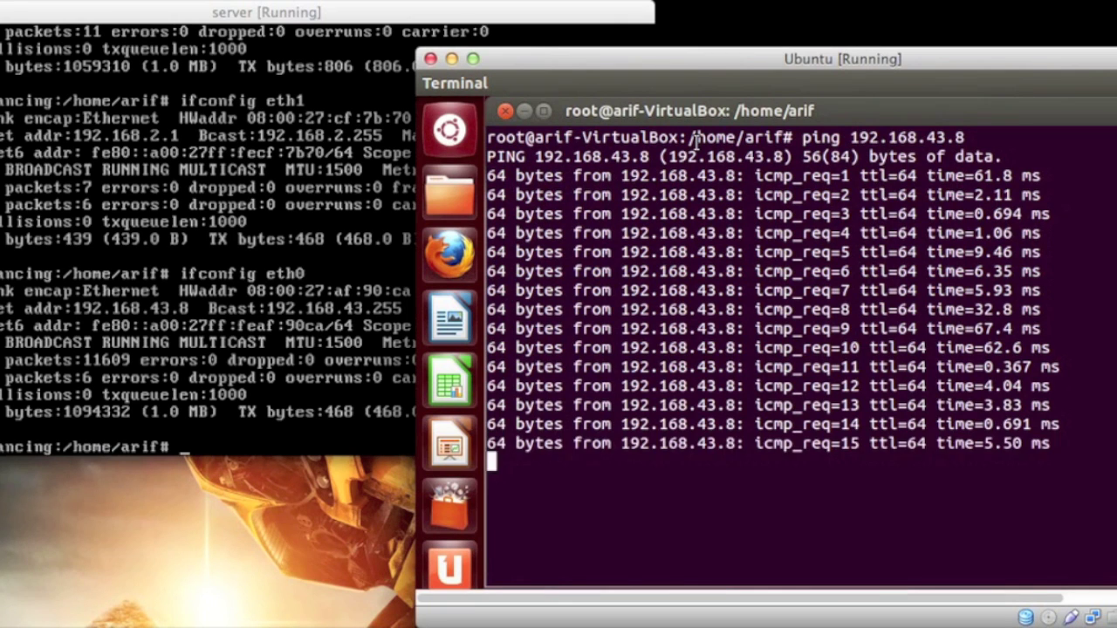
{"action": "key", "text": "ctrl+c"}
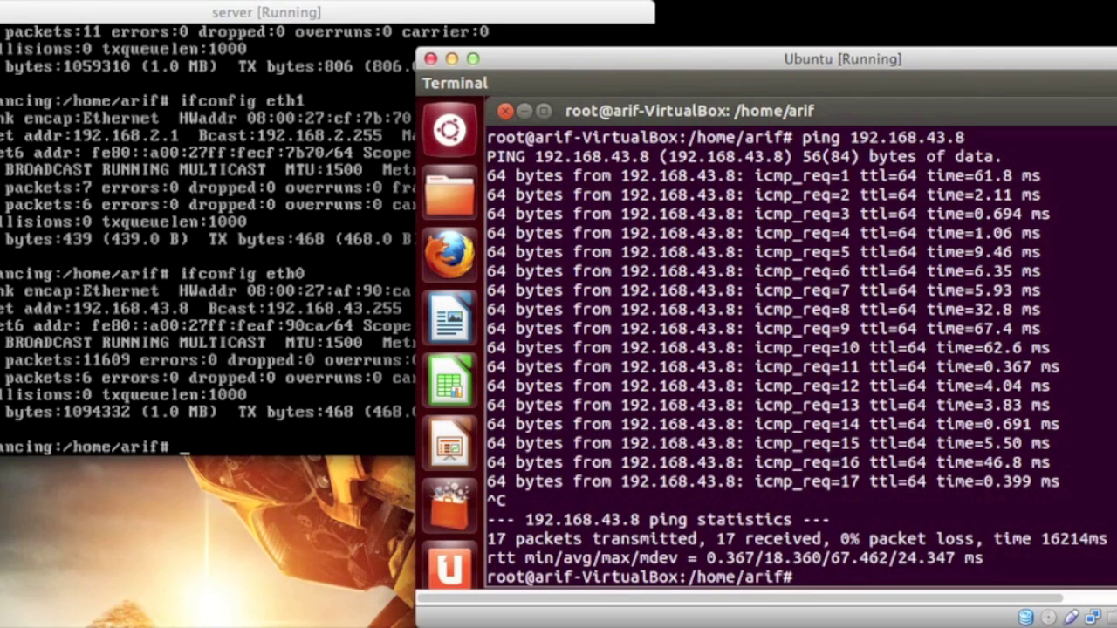
{"action": "type", "text": "clear"}
{"action": "key", "text": "Return"}
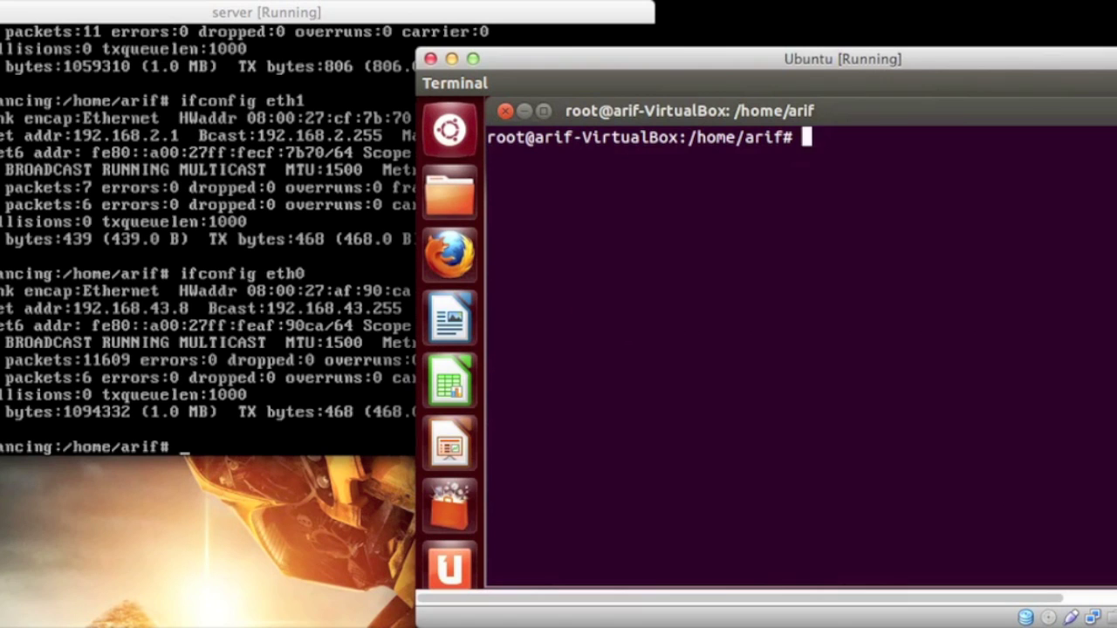
Switch back to the server and display its eth1 interface configuration with ifconfig
{"action": "left_click", "coordinate": [257, 331]}
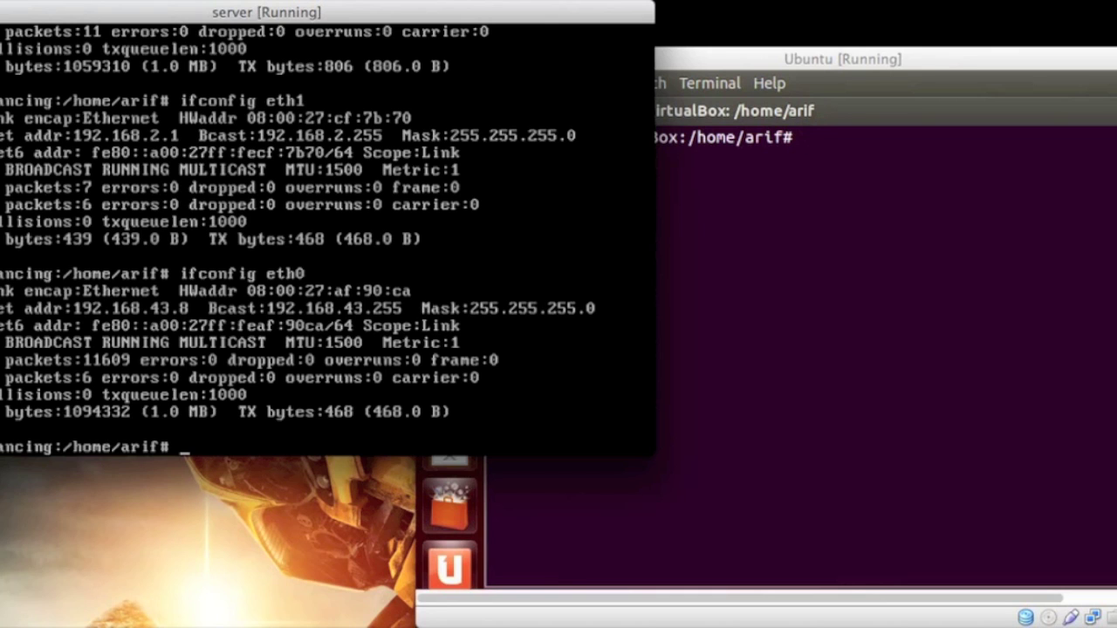
{"action": "type", "text": "ifconfig eth1"}
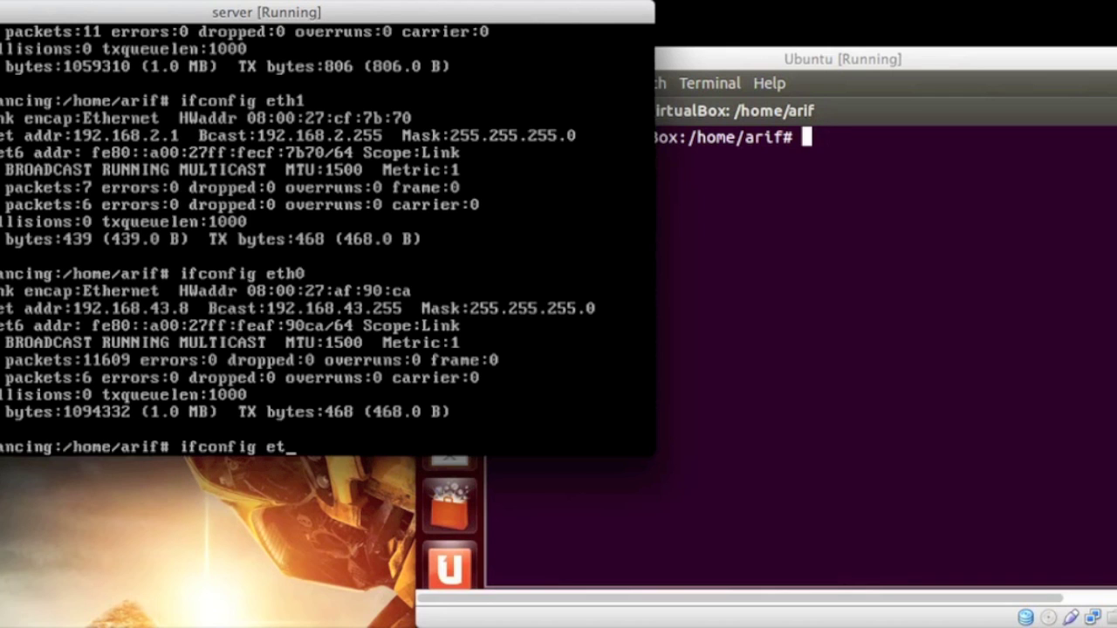
{"action": "key", "text": "Return"}
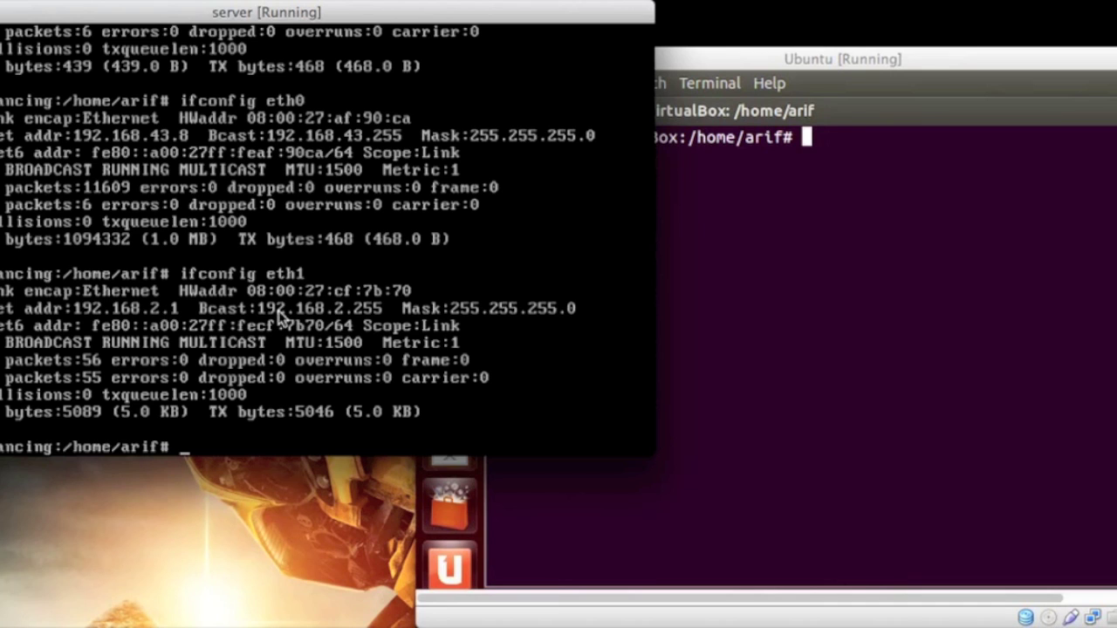
Ping the server's eth1 address 192.168.2.1 from the Ubuntu client, stop the ping and clear the terminal
{"action": "left_click", "coordinate": [736, 268]}
{"action": "type", "text": "ping 192.168.2.1"}
{"action": "key", "text": "Return"}
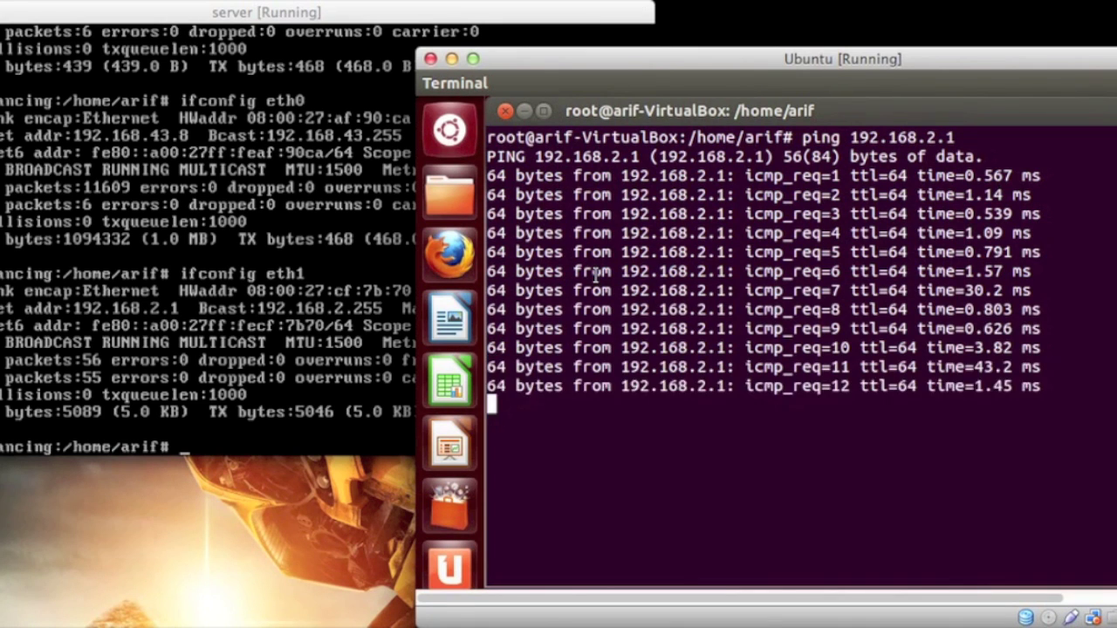
{"action": "key", "text": "ctrl+c"}
{"action": "type", "text": "clear"}
{"action": "key", "text": "Return"}
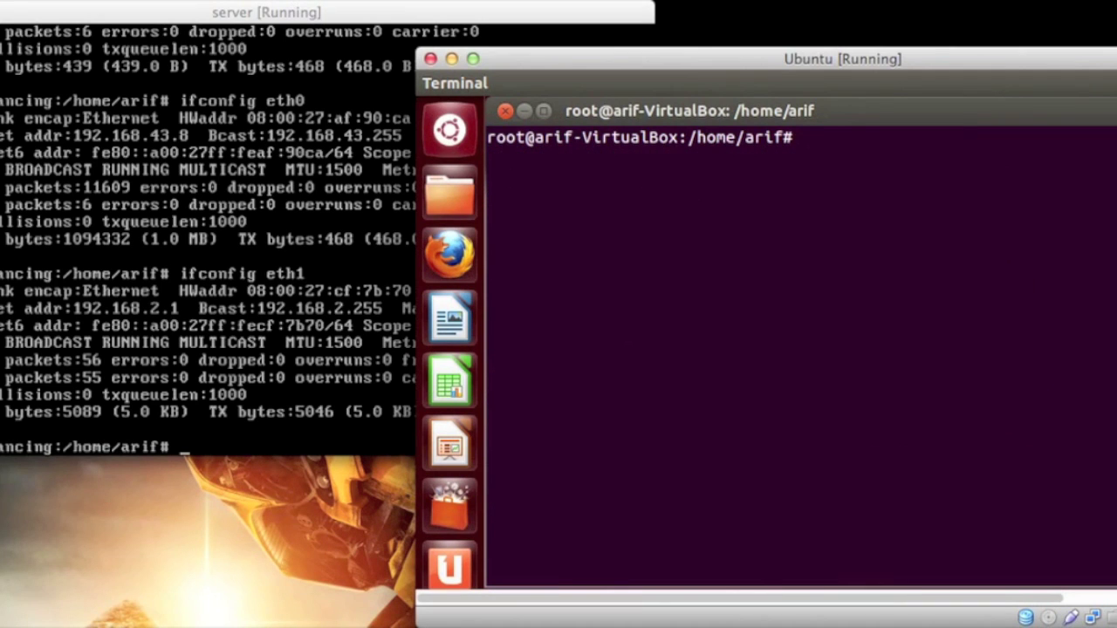
Return to the server and display its eth2 interface configuration with ifconfig
{"action": "left_click", "coordinate": [193, 445]}
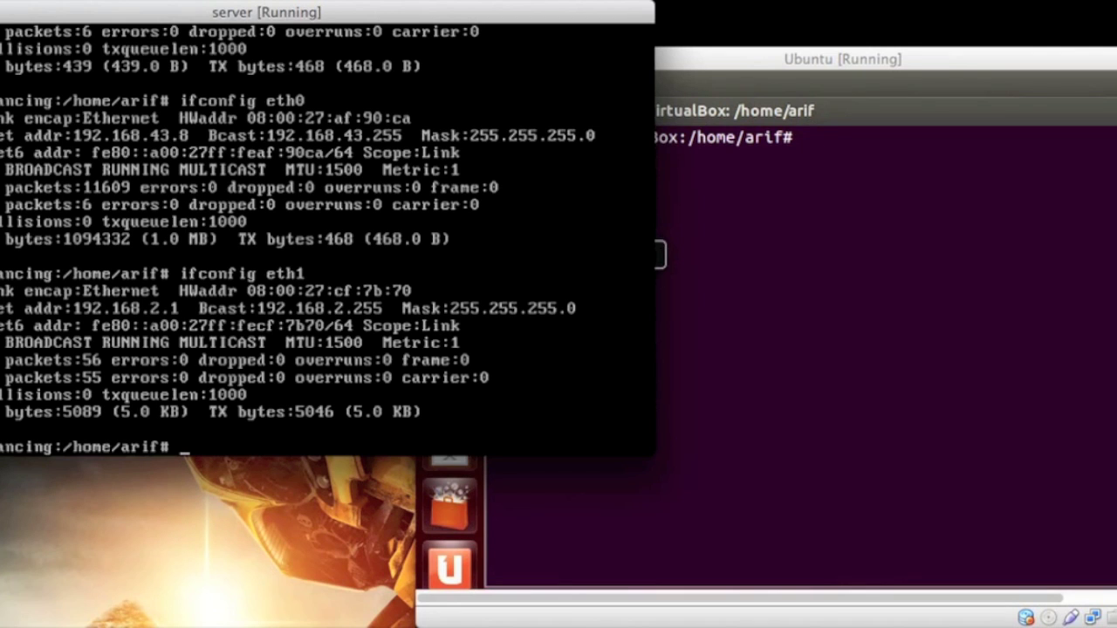
{"action": "type", "text": "ifco"}
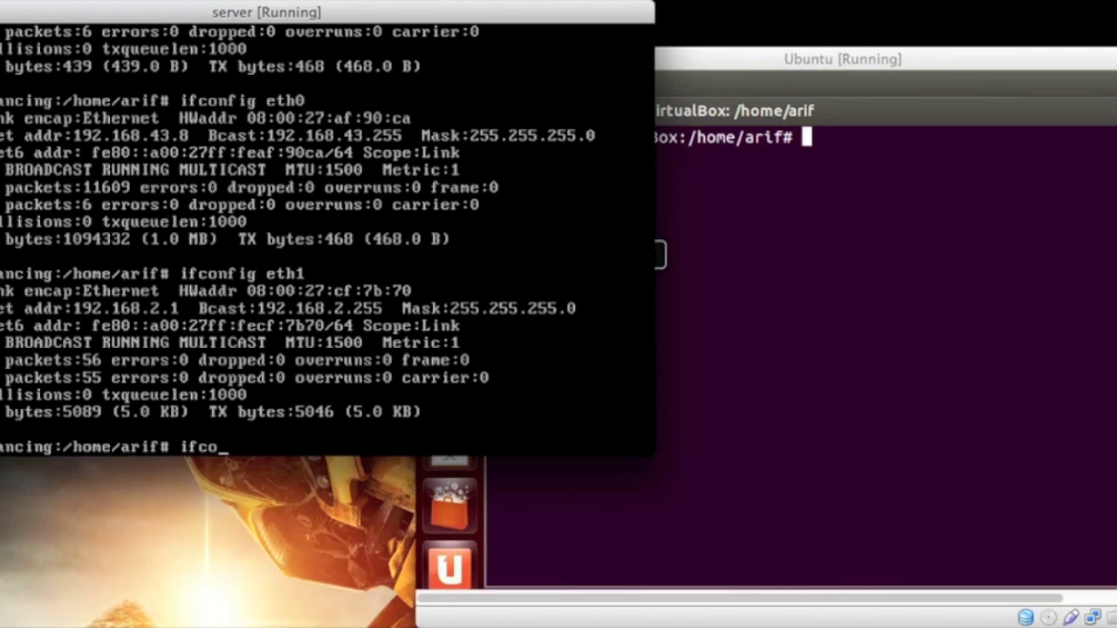
{"action": "type", "text": "nfig eth2"}
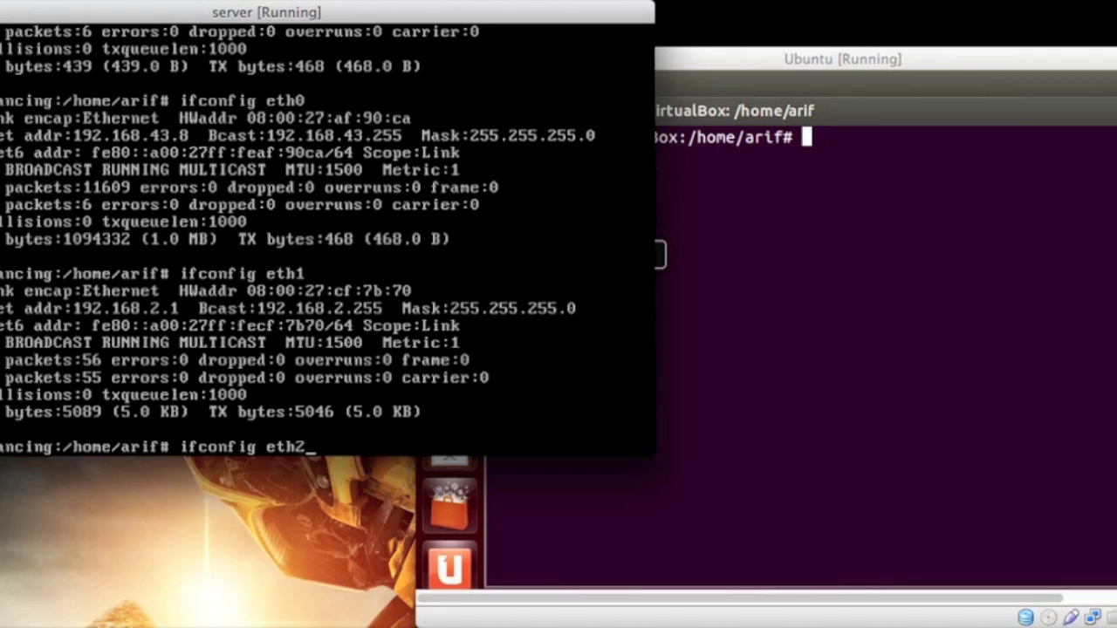
{"action": "key", "text": "Return"}
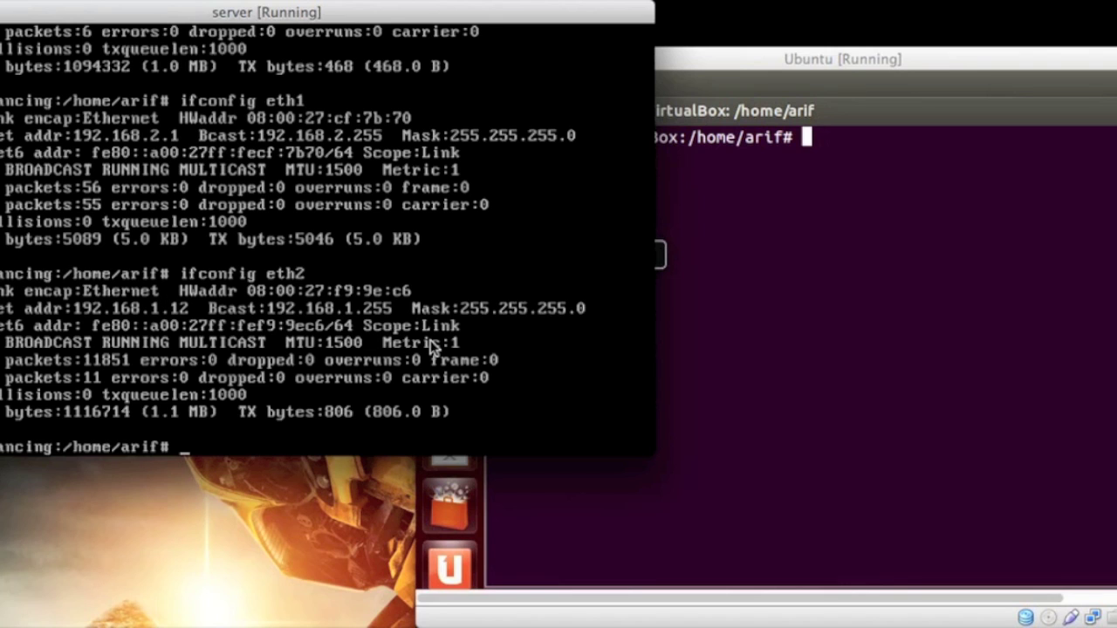
Ping the server's eth2 address 192.168.1.12 from the Ubuntu client and stop the ping after several replies
{"action": "left_click", "coordinate": [1042, 583]}
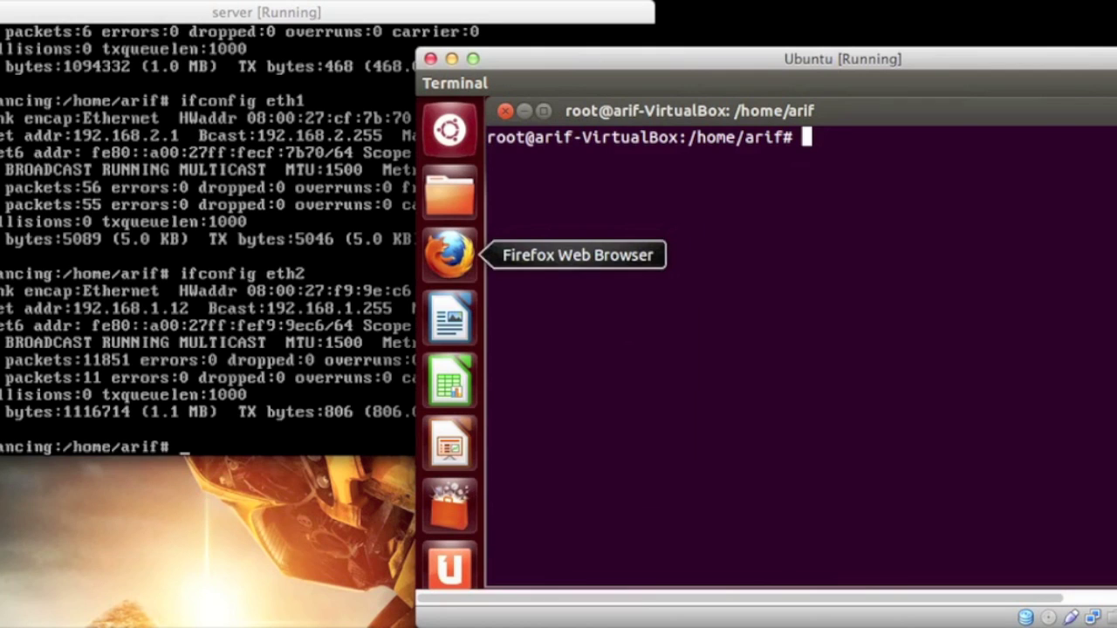
{"action": "type", "text": "ping"}
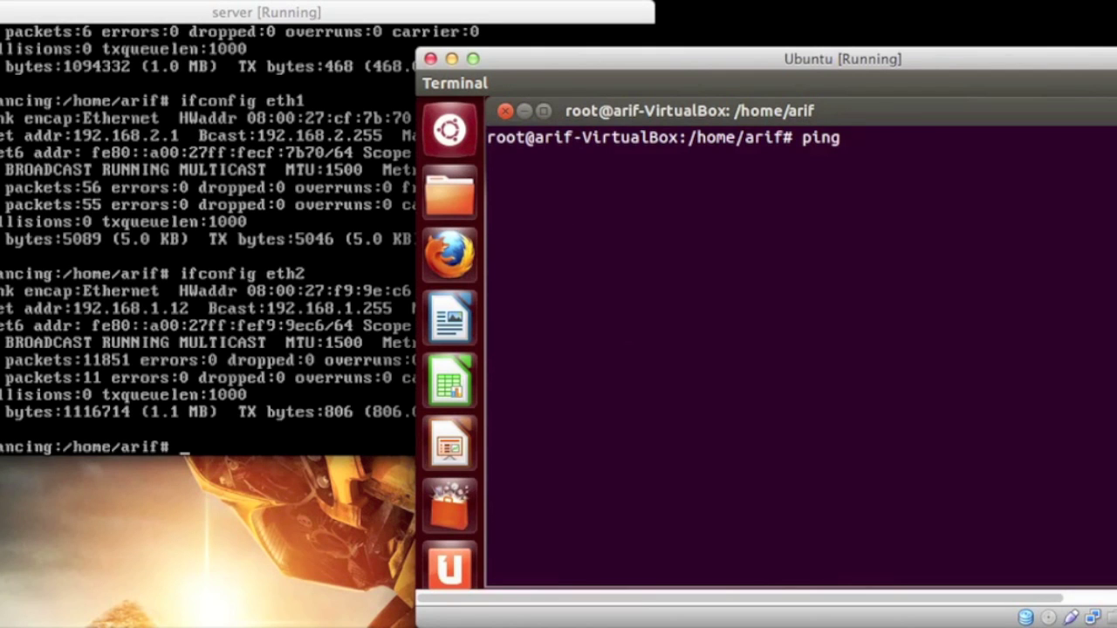
{"action": "type", "text": " 192.168.1.12"}
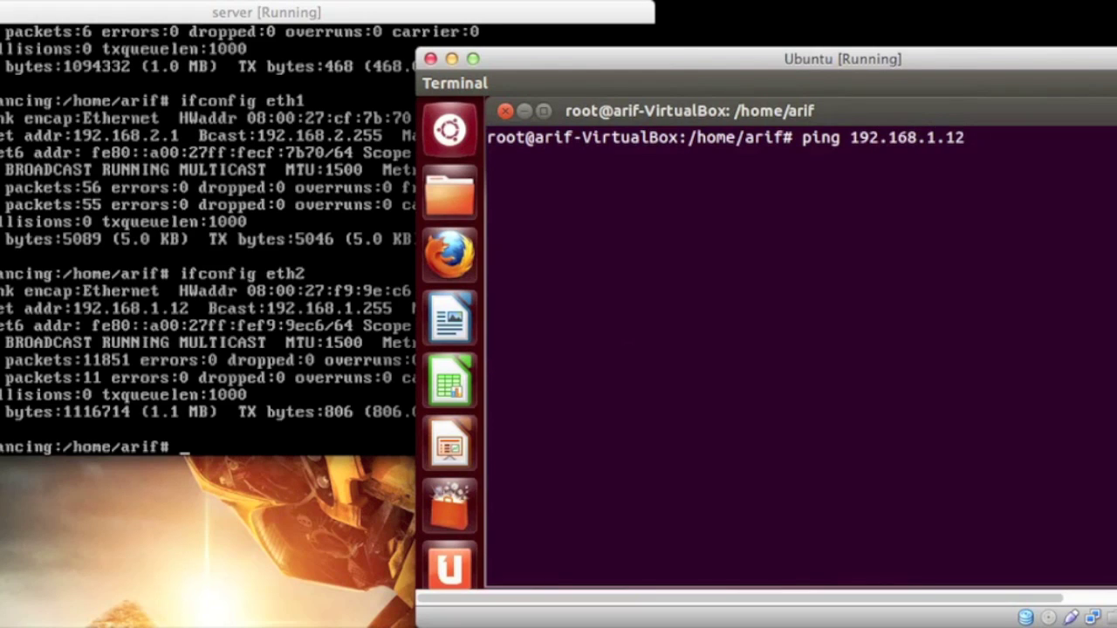
{"action": "key", "text": "Return"}
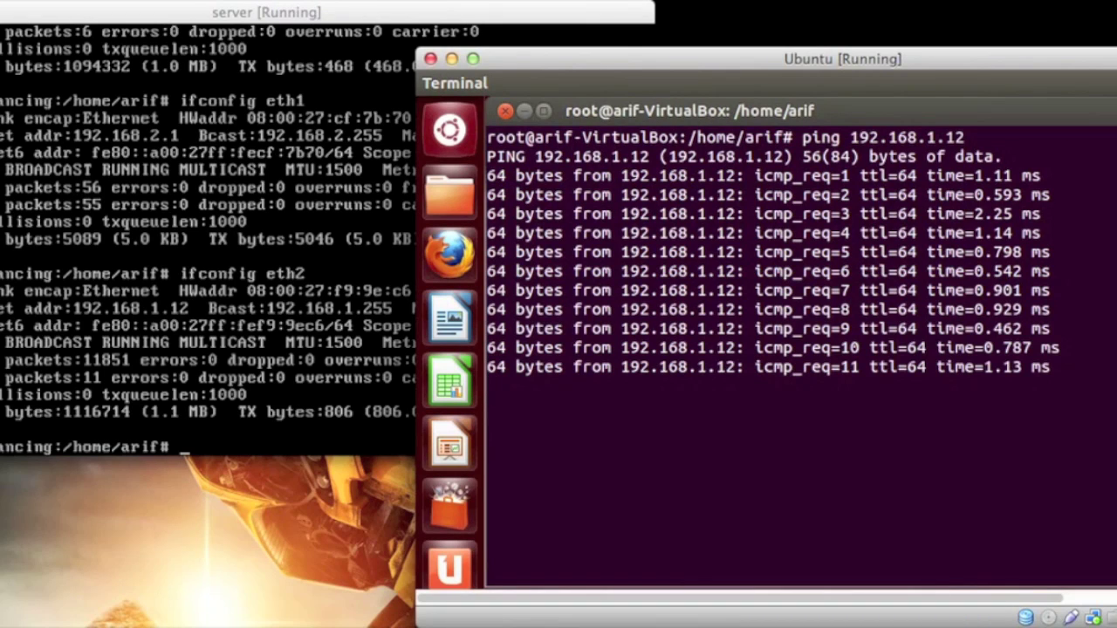
{"action": "key", "text": "ctrl+c"}
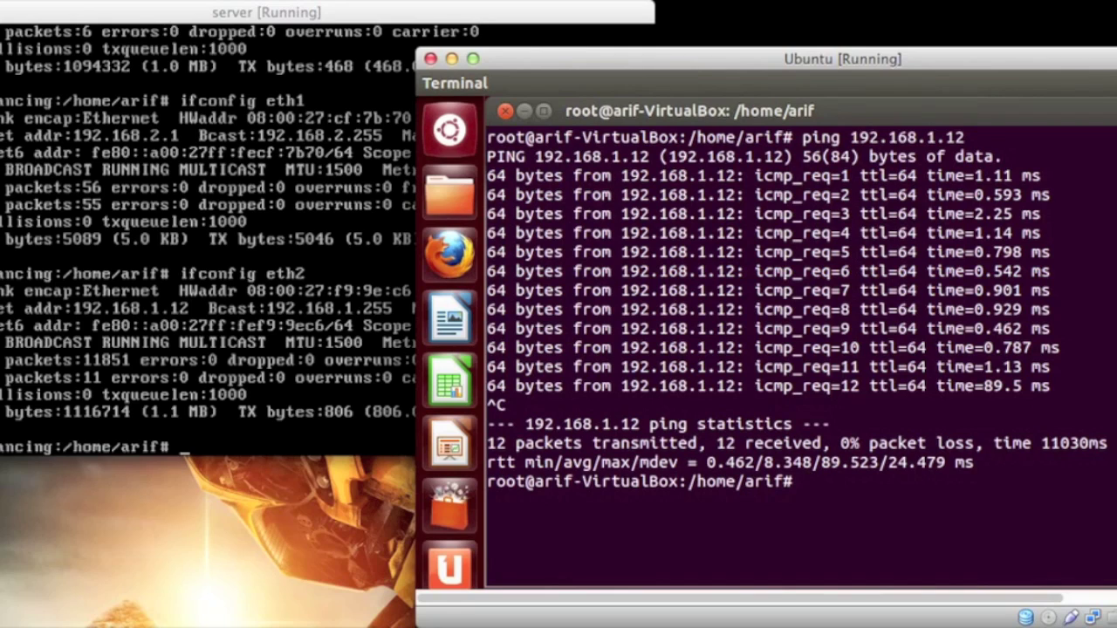